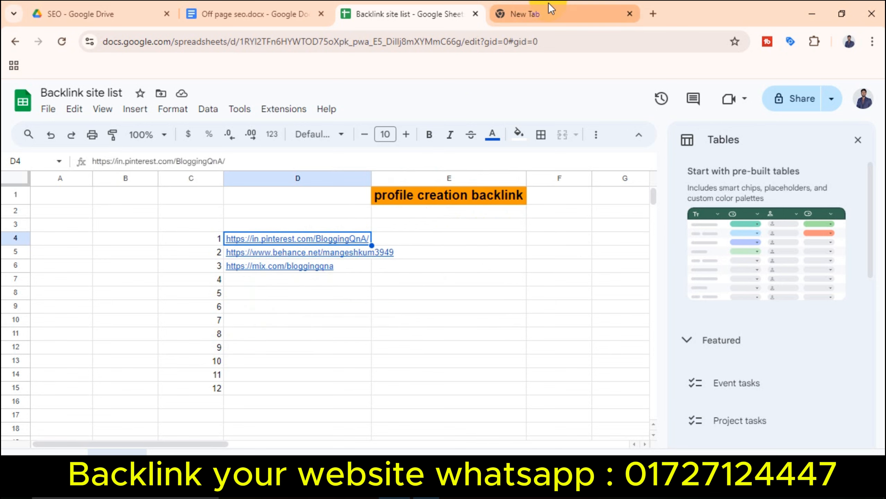
# Step: Load the pasted BloggingQnA Pinterest profile URL in a separate Chrome profile window
pyautogui.click(849, 42)
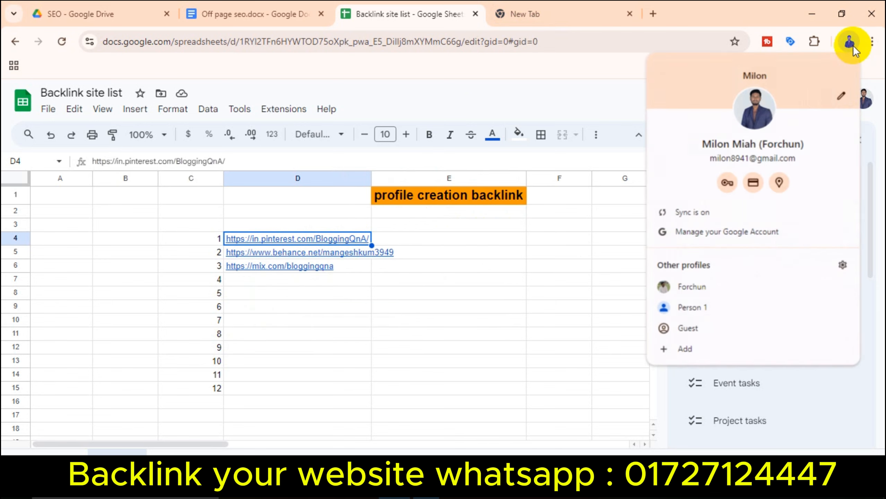
pyautogui.click(717, 290)
pyautogui.click(190, 45)
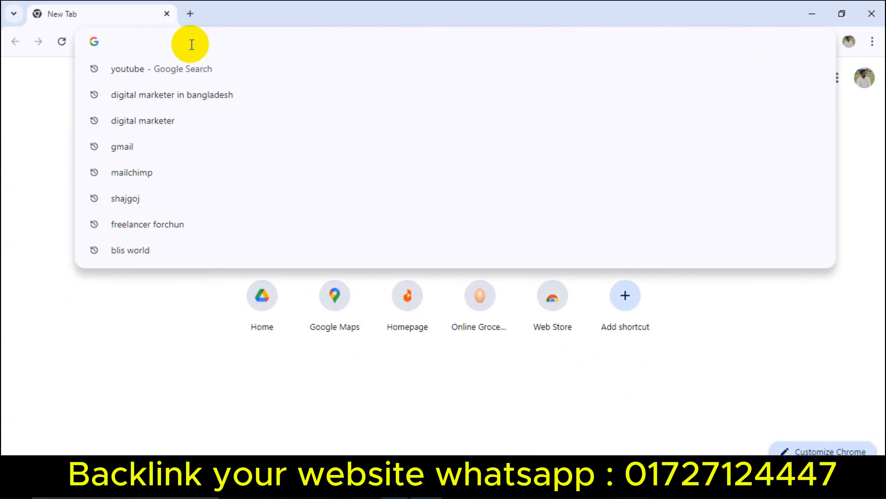
pyautogui.write('https://in.pinterest.com/BloggingQnA/')
pyautogui.press('Return')
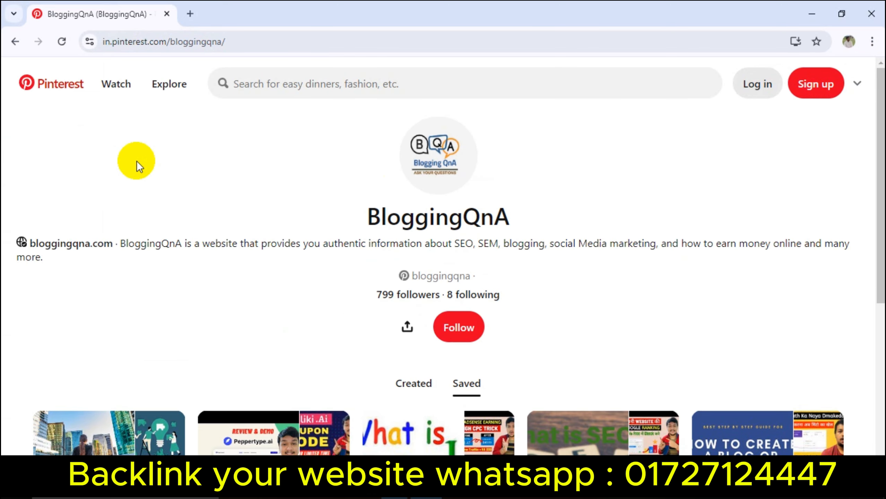
# Step: Dismiss the Google prompt and bring up Pinterest's sign-up options
pyautogui.click(839, 88)
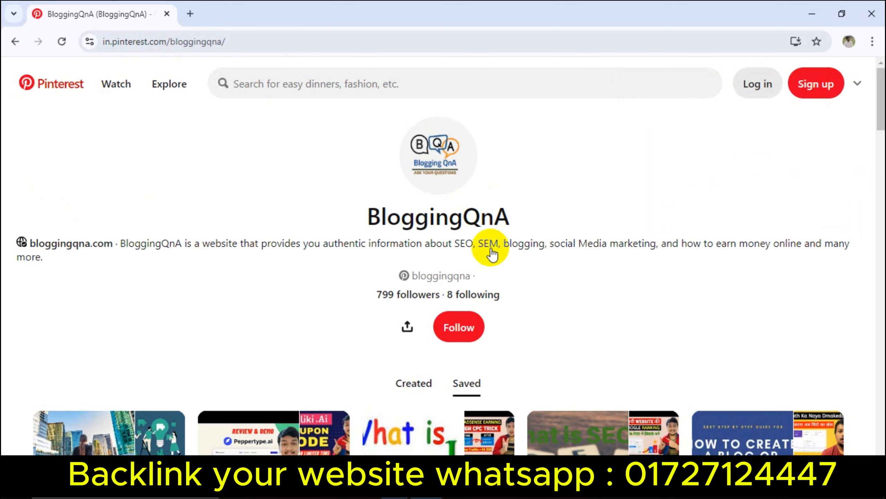
pyautogui.scroll(-5, 490, 251)
pyautogui.scroll(5, 425, 287)
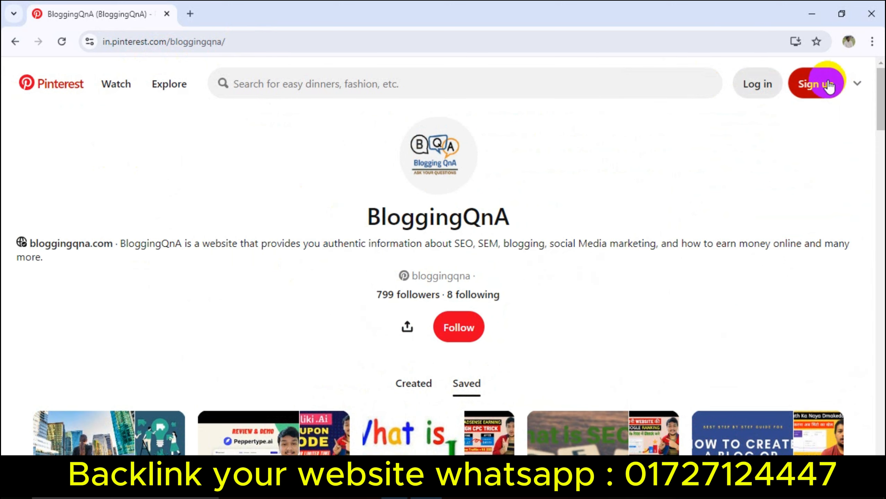
pyautogui.click(815, 84)
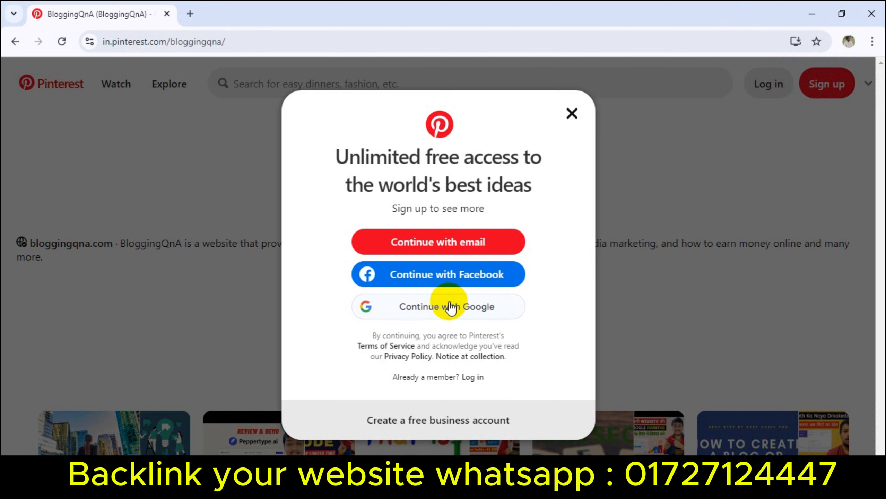
# Step: Try signing up with Facebook, then close its window and dismiss the connection error
pyautogui.click(494, 252)
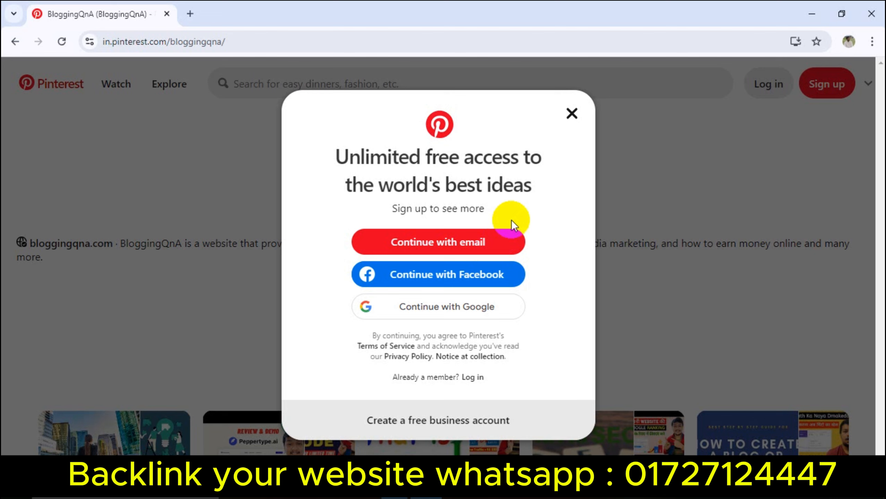
pyautogui.click(452, 280)
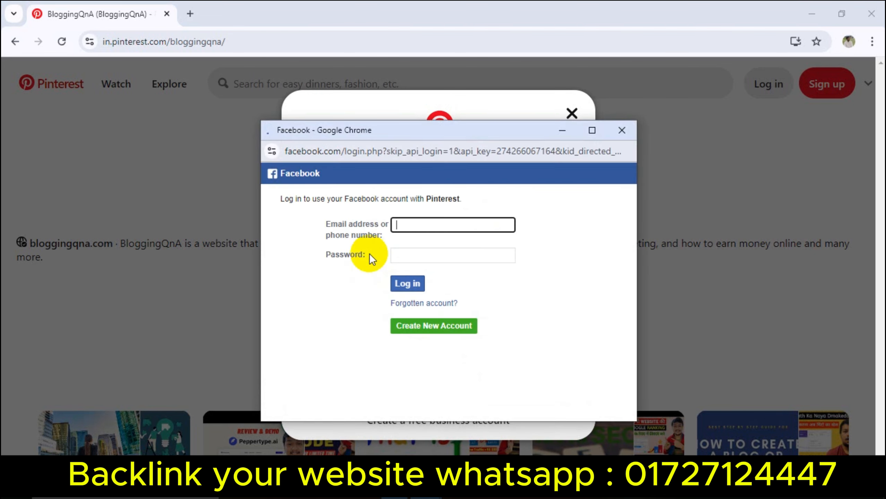
pyautogui.click(621, 130)
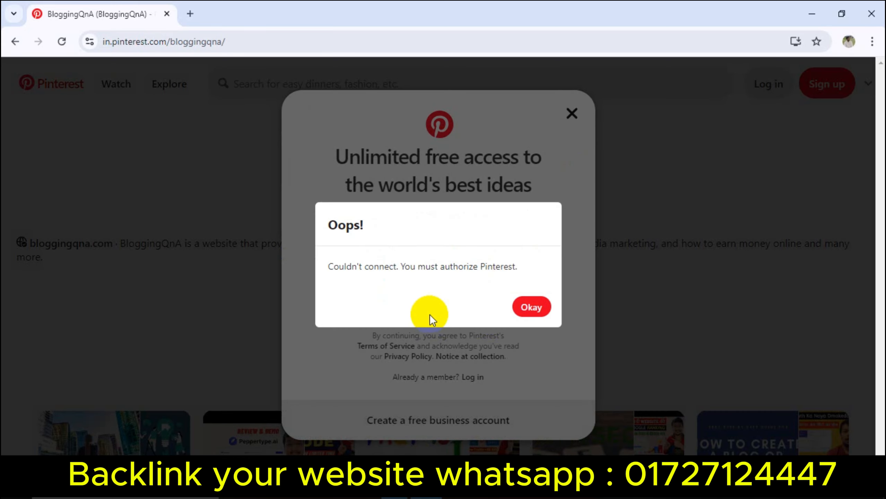
pyautogui.click(527, 308)
# Step: Sign up with the Google account instead, confirm it, and select the birthdate field
pyautogui.click(470, 308)
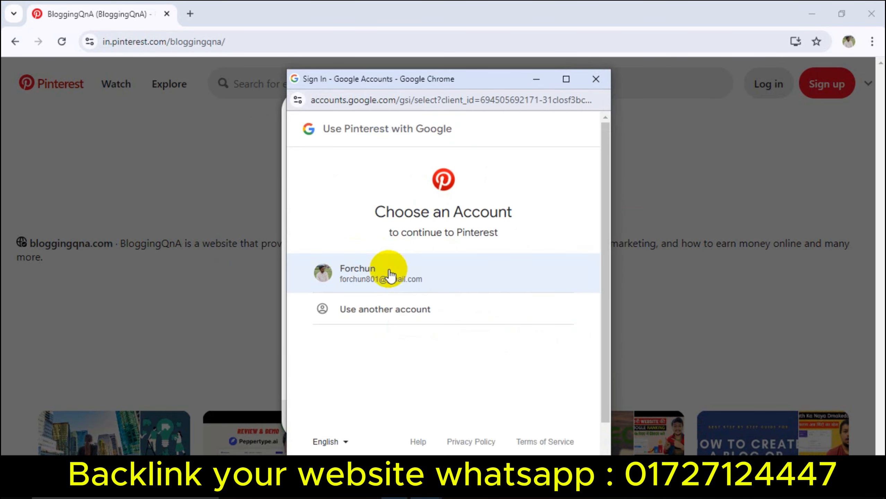
pyautogui.click(422, 275)
pyautogui.click(520, 357)
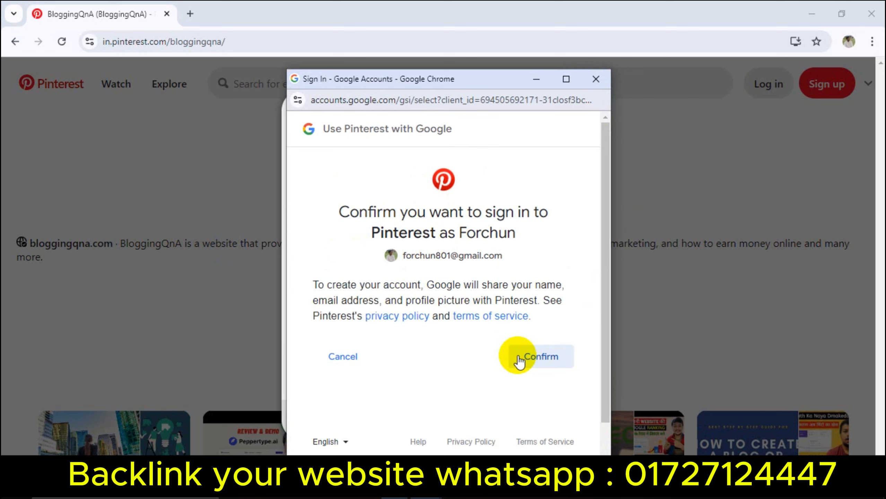
pyautogui.click(404, 286)
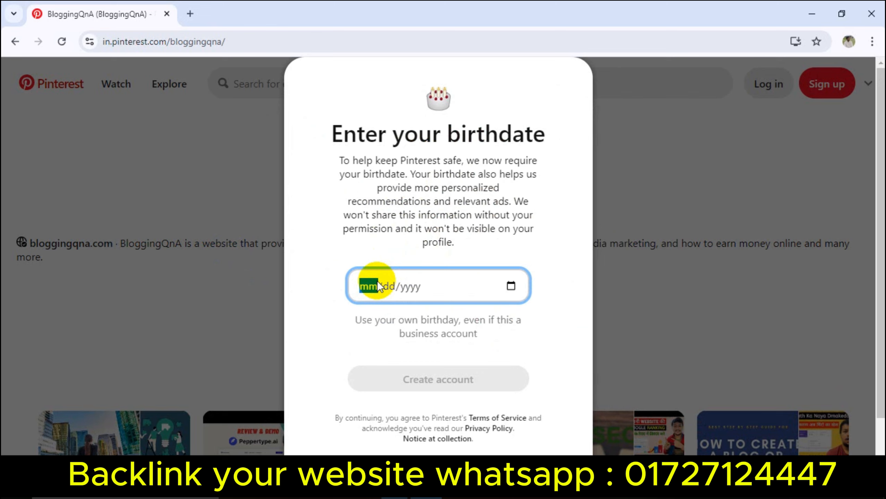
# Step: Enter the birthdate 12/31/1999 and create the Pinterest account
pyautogui.write('12/31/')
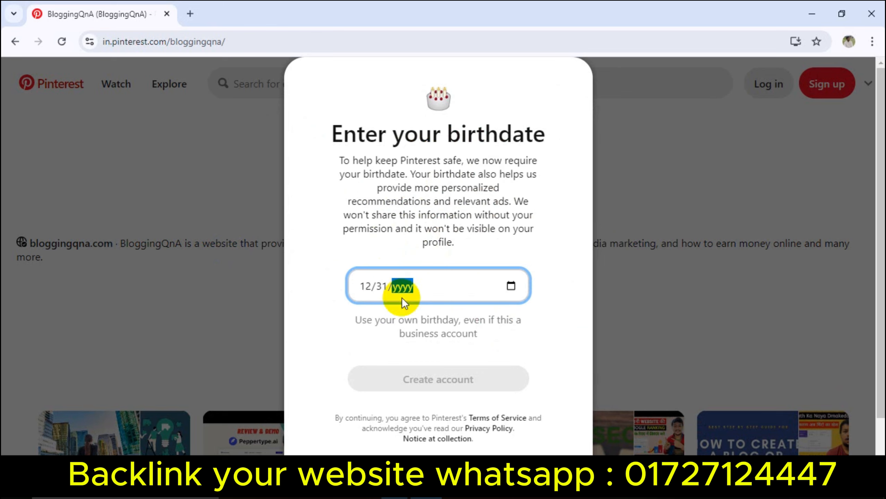
pyautogui.write('1999')
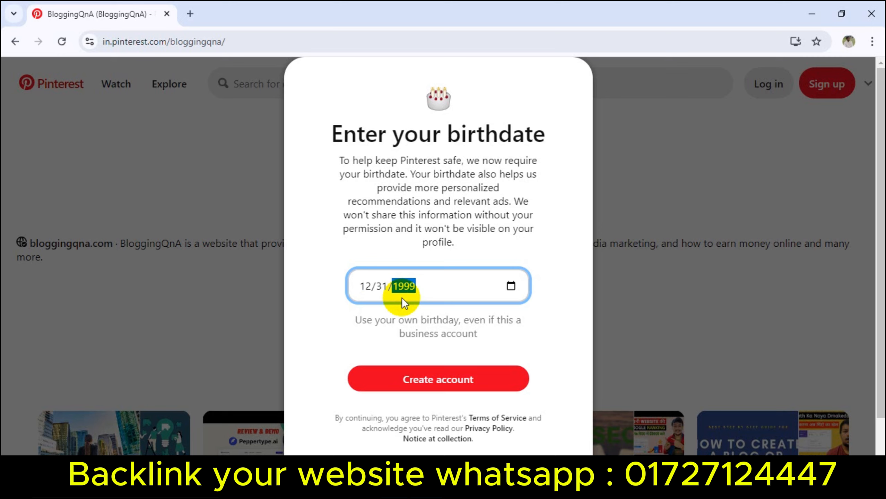
pyautogui.click(422, 385)
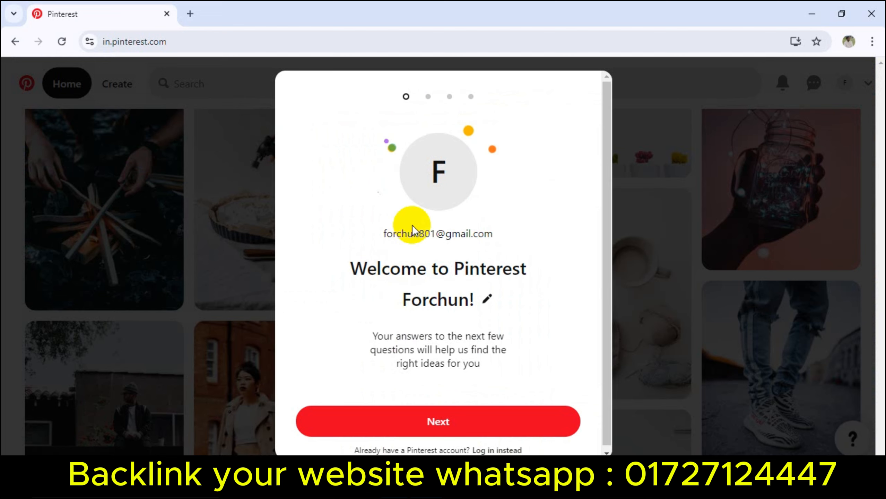
# Step: Move past the welcome and language/country steps, blocking the notifications request
pyautogui.click(465, 418)
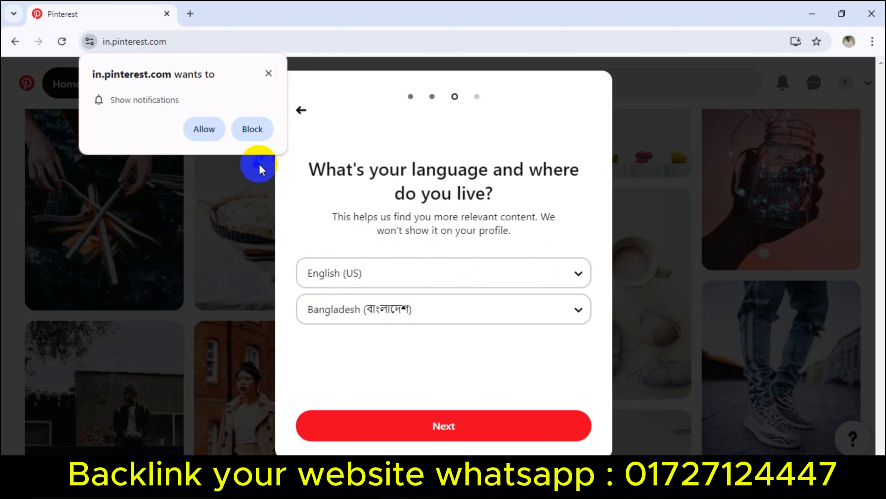
pyautogui.click(267, 74)
pyautogui.click(454, 420)
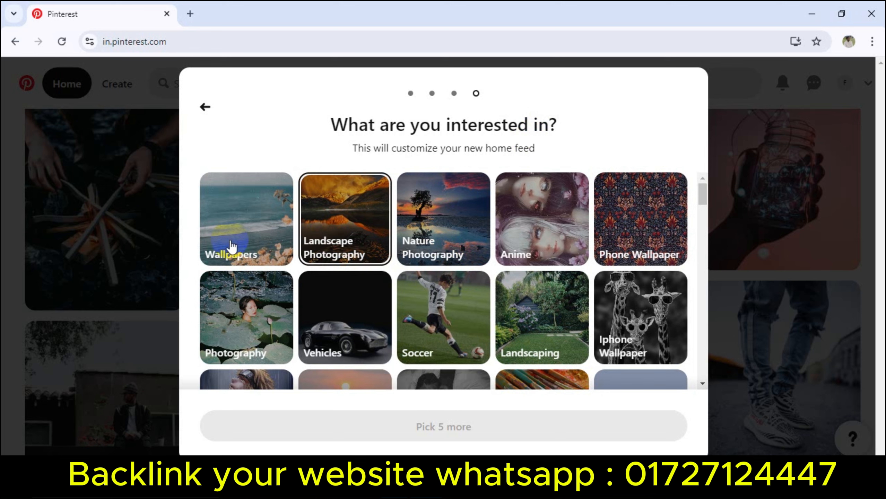
# Step: Pick interests like Wallpapers, Landscape Photography, Nature Photography, Anime, Phone and Iphone Wallpaper
pyautogui.click(231, 247)
pyautogui.click(334, 236)
pyautogui.click(443, 238)
pyautogui.click(534, 228)
pyautogui.click(639, 225)
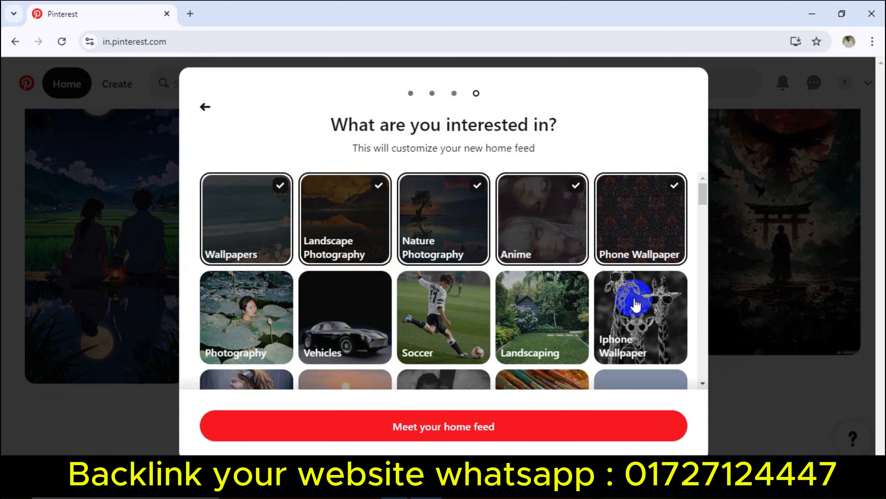
pyautogui.click(633, 297)
pyautogui.click(541, 315)
pyautogui.click(378, 302)
pyautogui.click(264, 307)
pyautogui.click(459, 310)
pyautogui.scroll(-3, 458, 310)
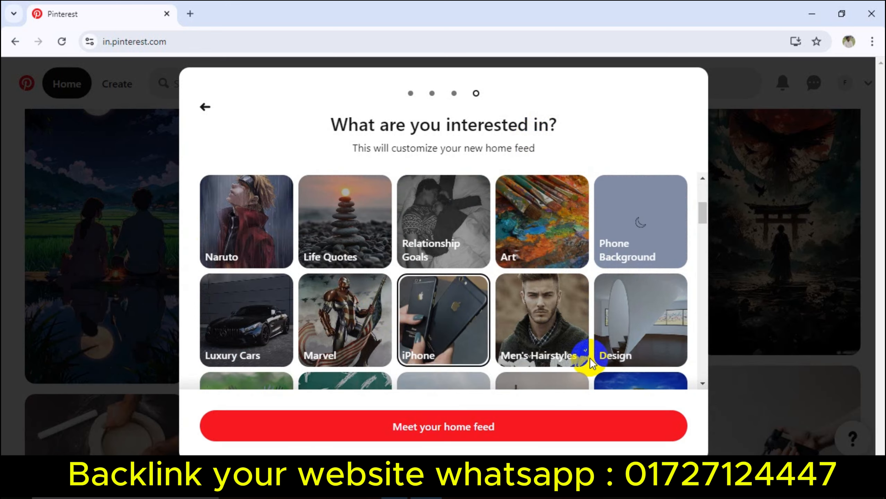
pyautogui.scroll(-2, 474, 311)
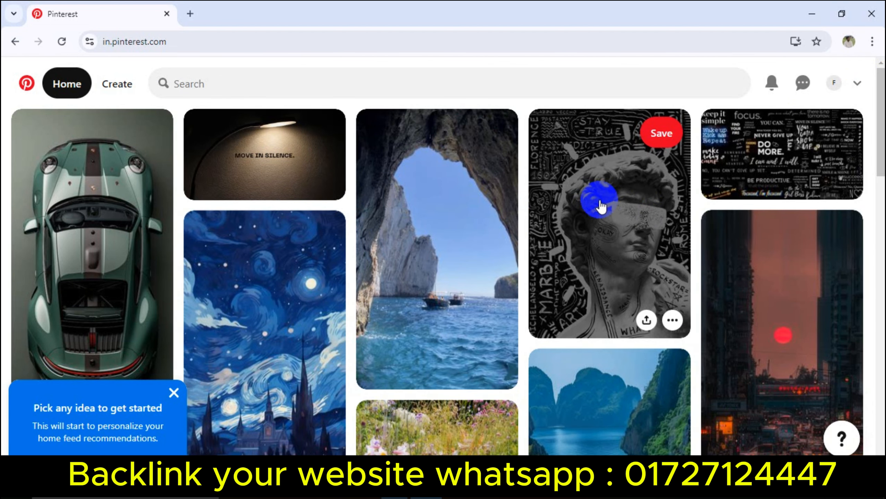
# Step: Open the new account's Edit profile form to the Website field, then go to a new tab
pyautogui.click(835, 84)
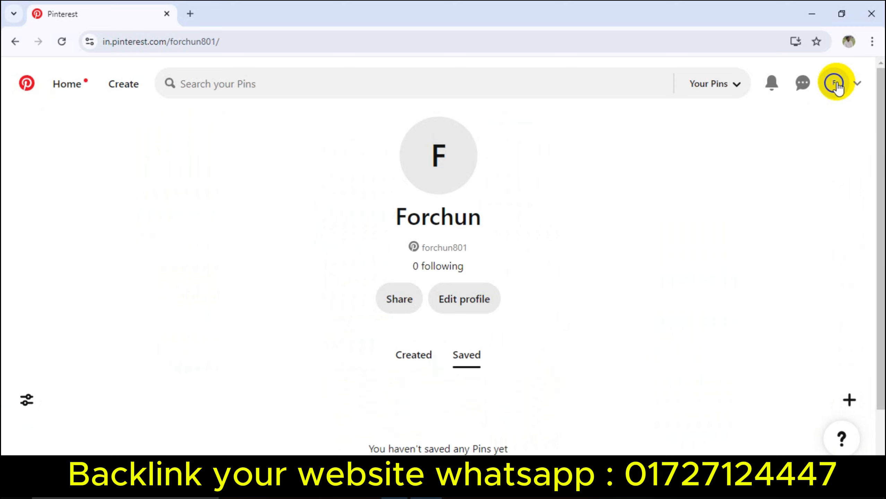
pyautogui.click(487, 297)
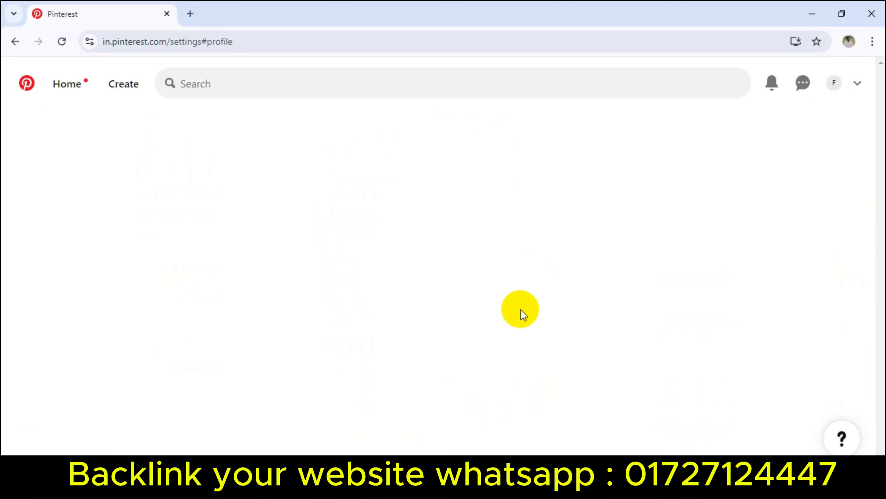
pyautogui.scroll(-8, 367, 315)
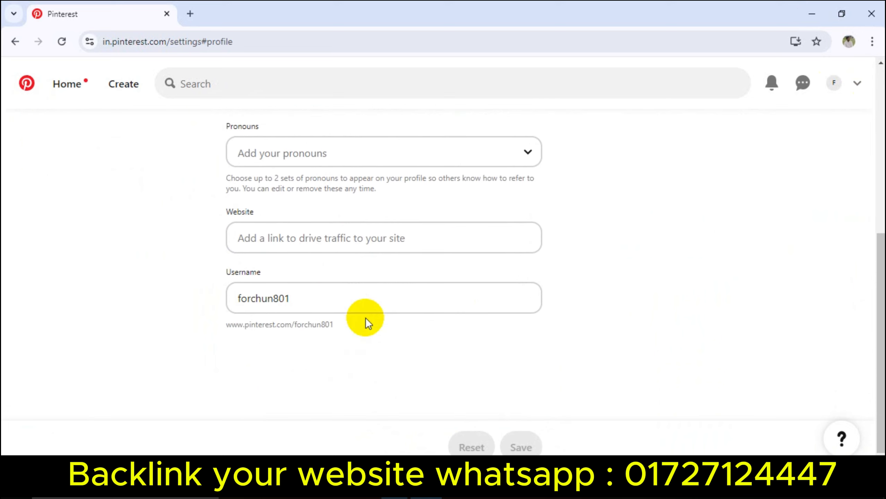
pyautogui.scroll(5, 366, 245)
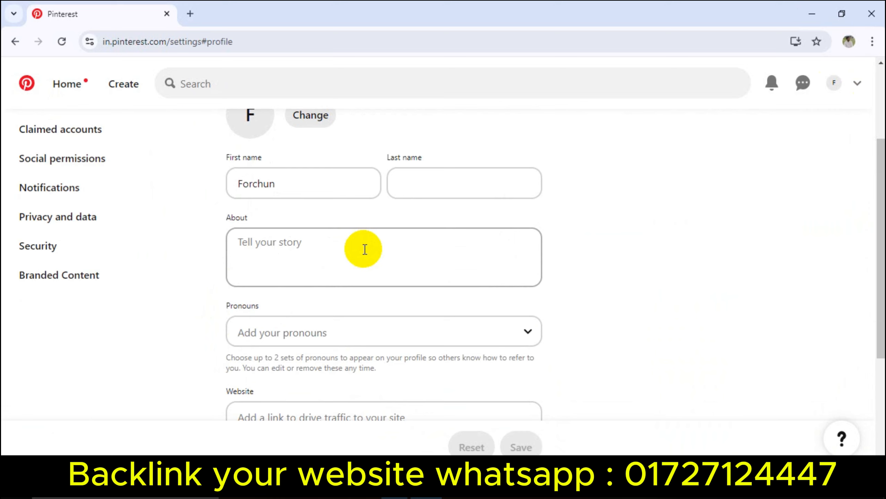
pyautogui.scroll(-5, 365, 265)
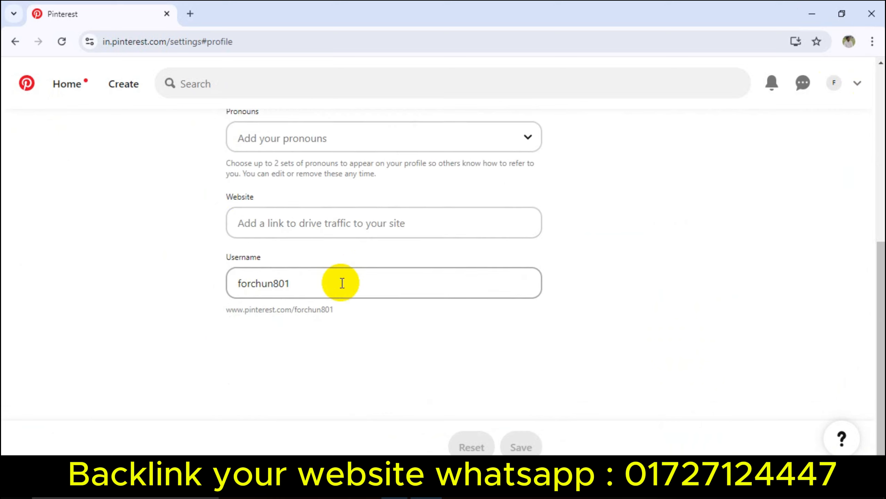
pyautogui.click(285, 226)
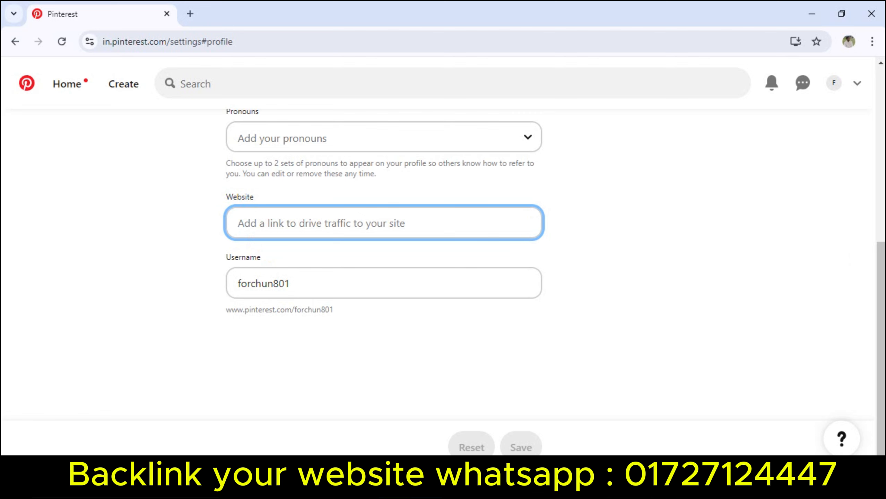
pyautogui.click(394, 489)
pyautogui.click(579, 18)
# Step: Load the client site fl.sanchitarani.com and select its address
pyautogui.click(366, 39)
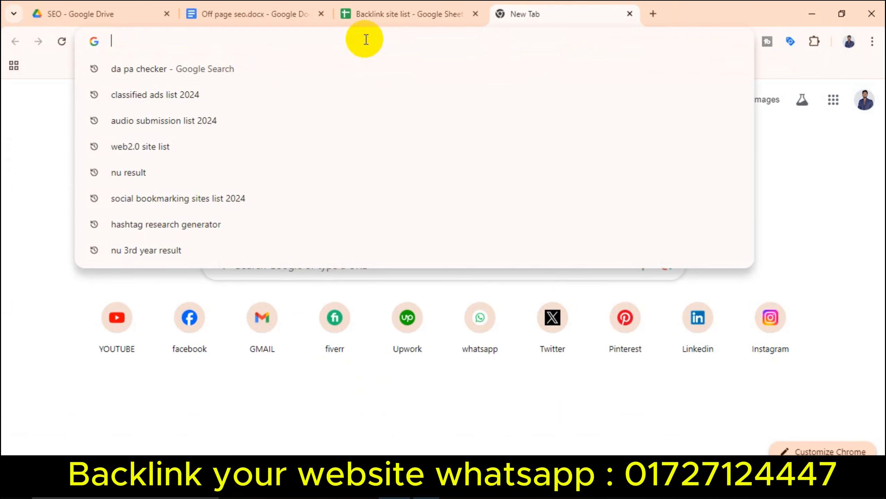
pyautogui.write('fl.sanchitarani.com')
pyautogui.press('Return')
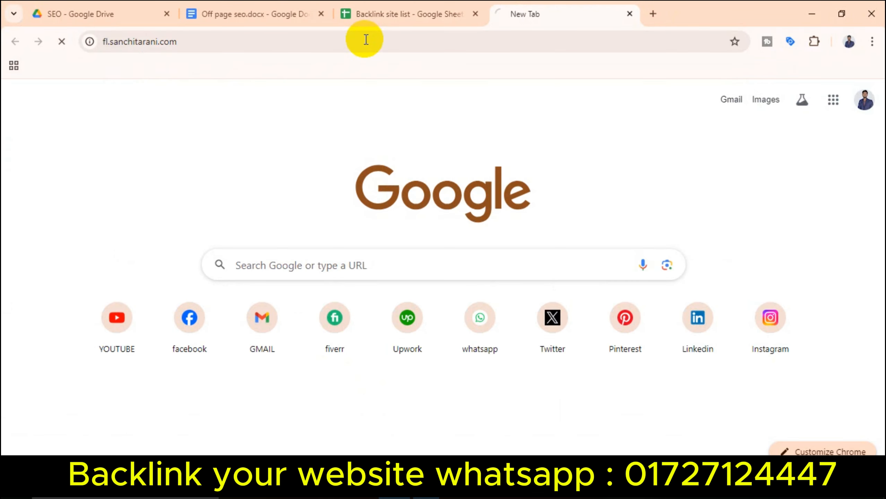
pyautogui.click(205, 48)
pyautogui.hotkey('ctrl', 'c')
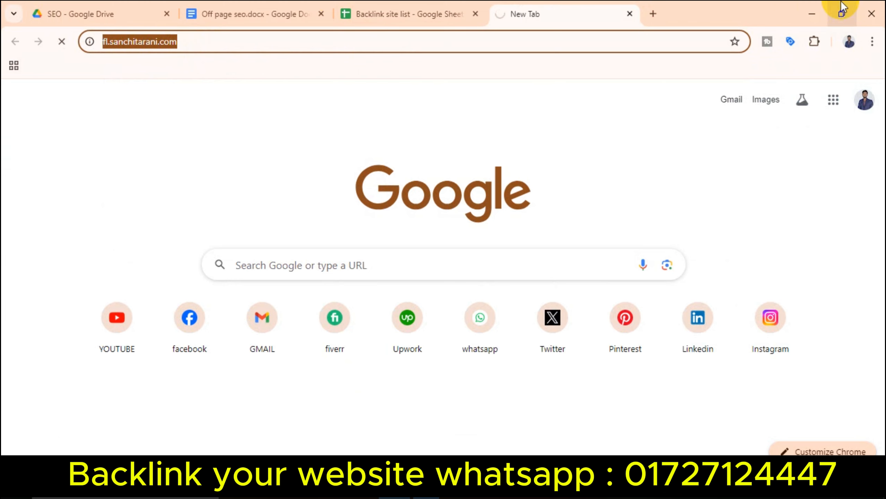
# Step: Minimize the browser windows to the desktop and refresh the desktop icons
pyautogui.click(811, 13)
pyautogui.click(811, 14)
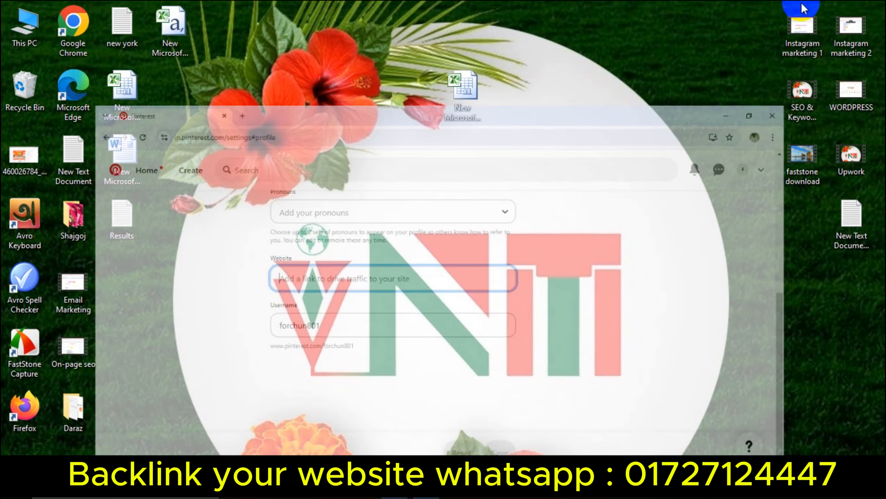
pyautogui.rightClick(314, 210)
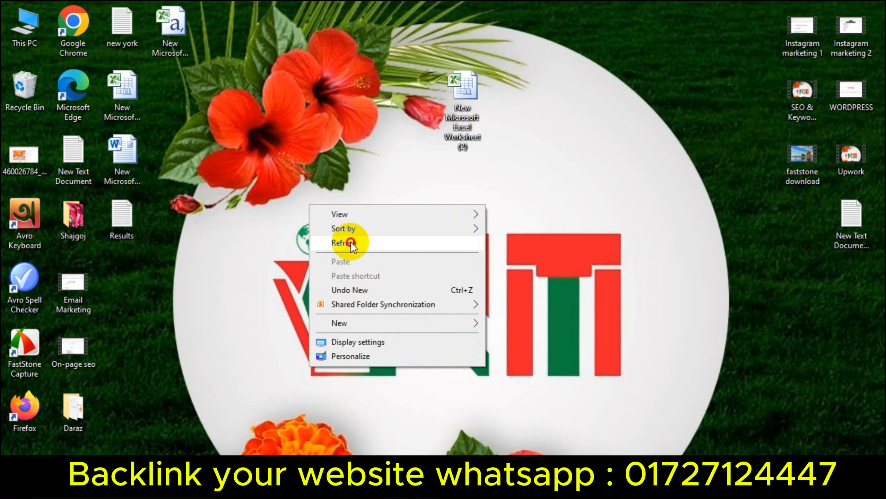
pyautogui.click(207, 231)
pyautogui.click(127, 140)
pyautogui.click(190, 236)
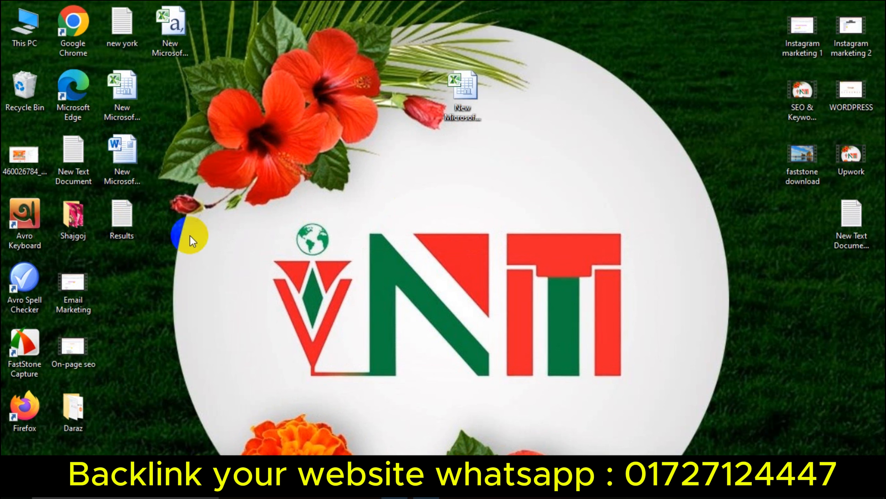
pyautogui.rightClick(319, 142)
pyautogui.click(341, 175)
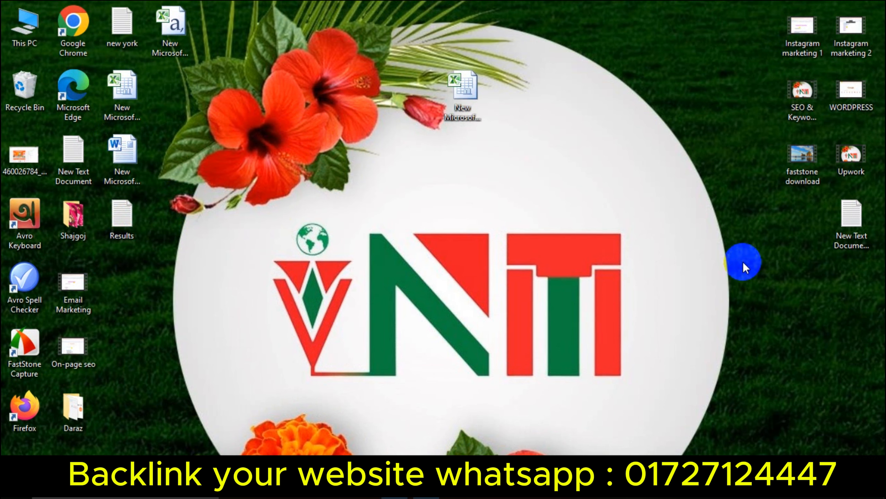
pyautogui.doubleClick(862, 235)
pyautogui.hotkey('ctrl', 'a')
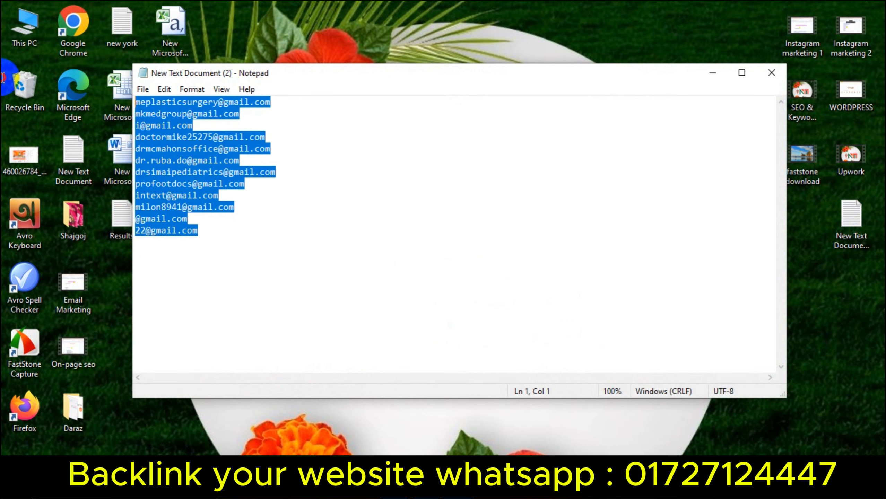
pyautogui.click(742, 73)
pyautogui.scroll(10, 338, 202)
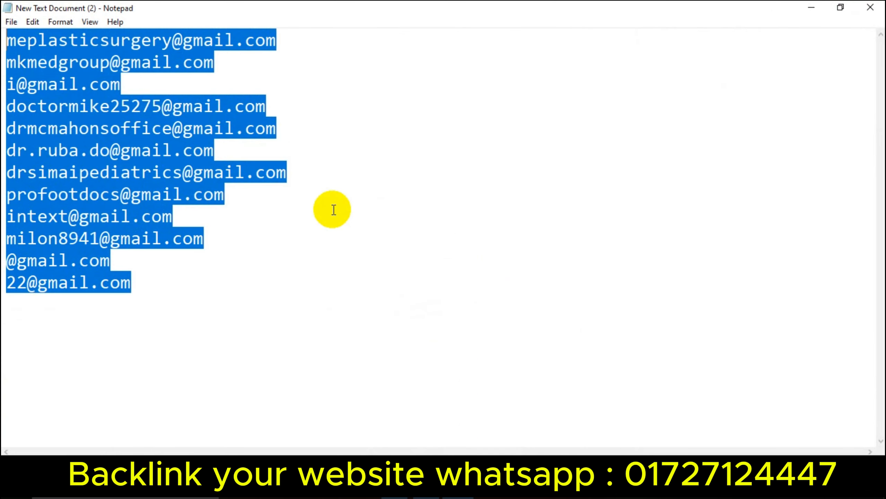
pyautogui.hotkey('ctrl', 'v')
pyautogui.hotkey('ctrl', 's')
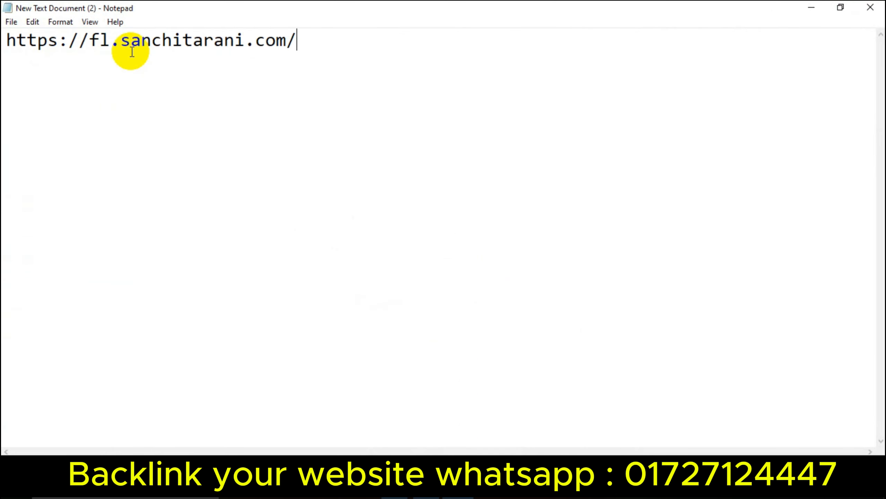
pyautogui.hotkey('alt', 'Tab')
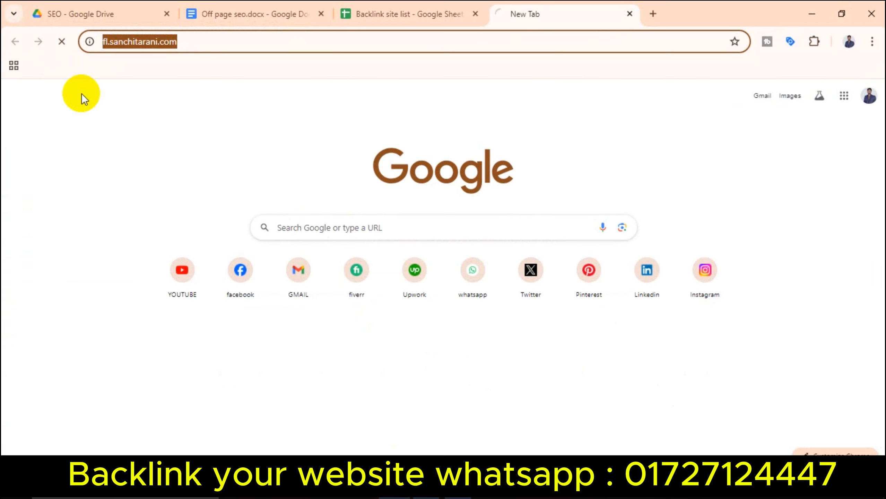
# Step: Review the Off page seo doc's Get from Client items: Website Url, Address, Phone Number
pyautogui.click(287, 19)
pyautogui.scroll(-10, 326, 287)
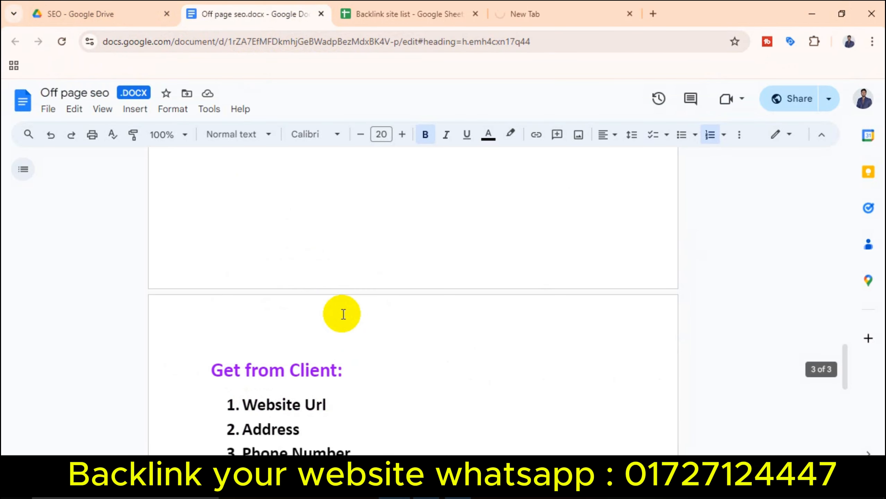
pyautogui.moveTo(233, 210); pyautogui.dragTo(227, 234)
pyautogui.moveTo(350, 264); pyautogui.dragTo(280, 267)
pyautogui.click(338, 292)
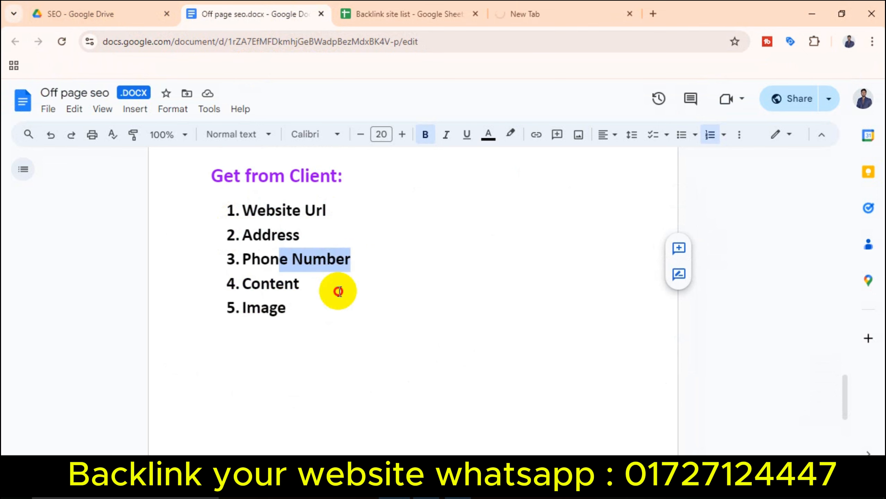
pyautogui.click(300, 305)
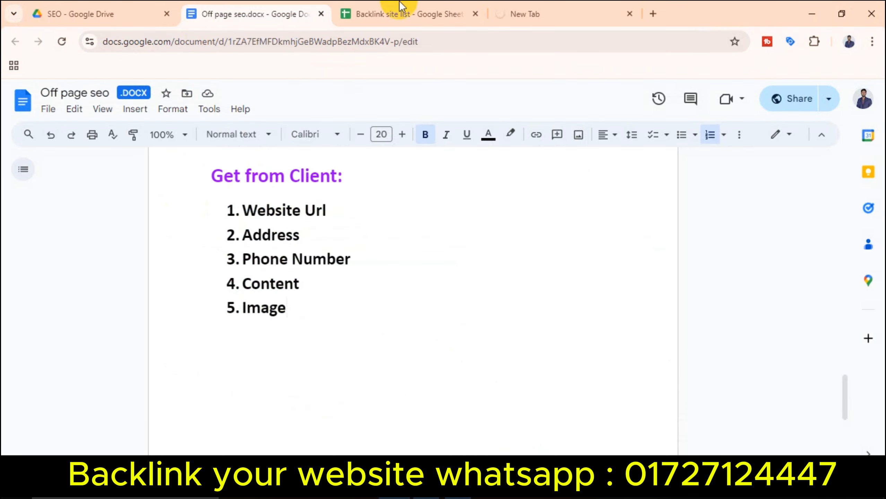
# Step: Open Facebook from the new browser tab's shortcut
pyautogui.click(584, 15)
pyautogui.click(510, 42)
pyautogui.click(244, 288)
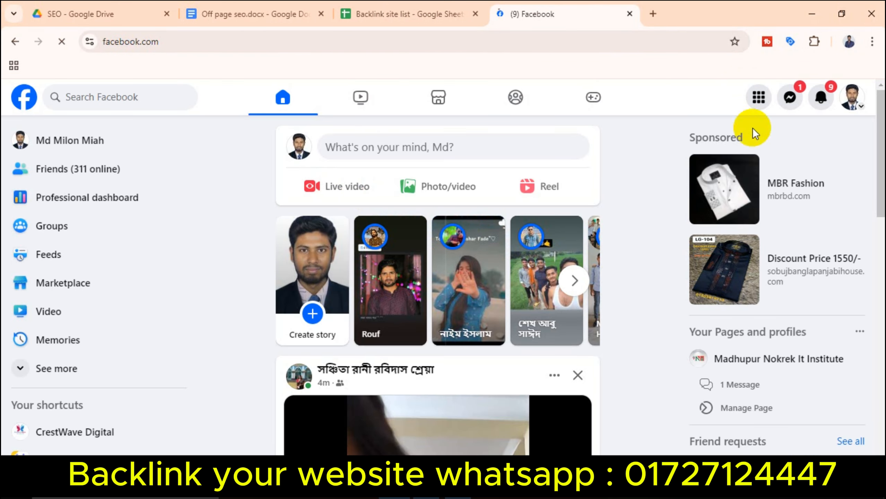
# Step: Go to the personal Facebook profile page through the accounts menu
pyautogui.click(856, 101)
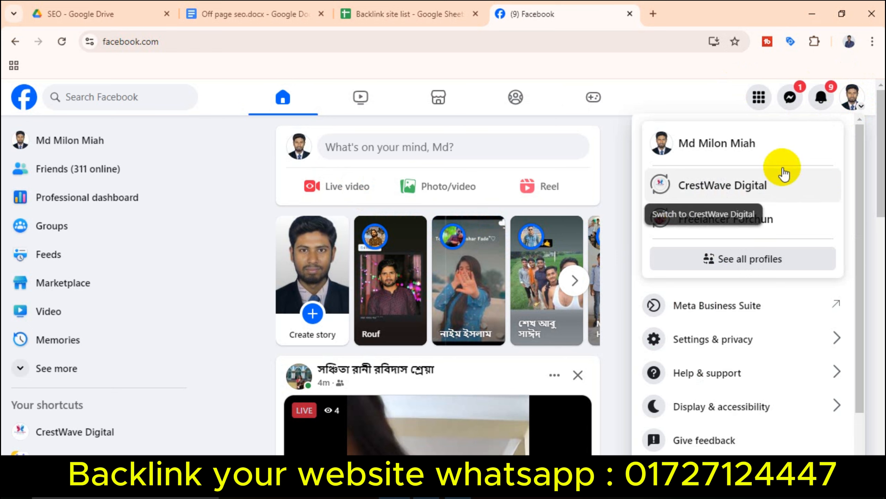
pyautogui.click(758, 140)
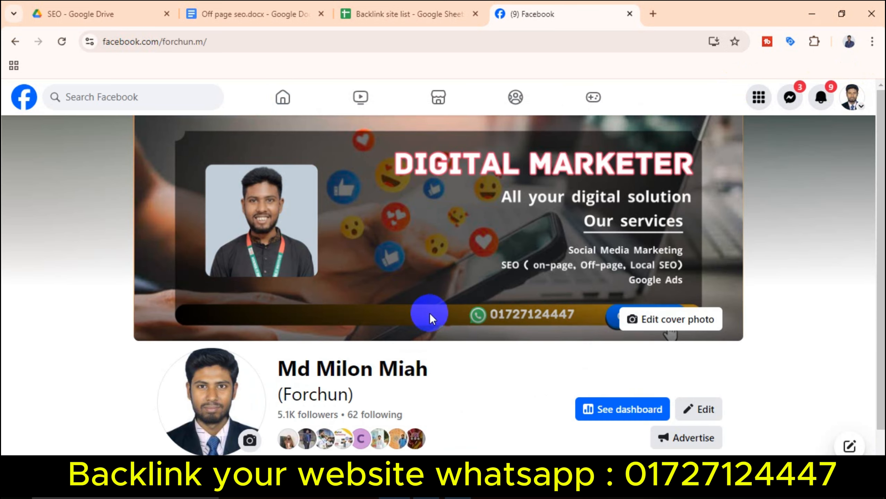
pyautogui.scroll(-1, 429, 314)
pyautogui.scroll(-4, 513, 369)
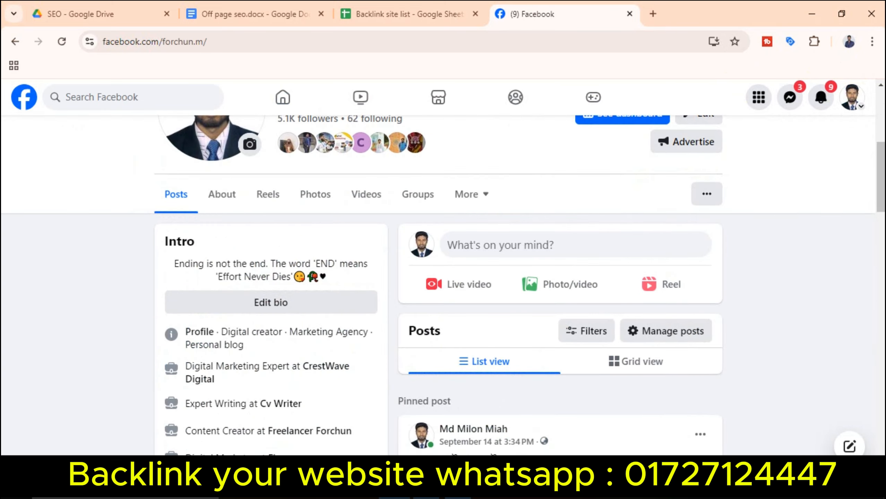
pyautogui.moveTo(882, 202); pyautogui.dragTo(880, 91)
pyautogui.click(842, 90)
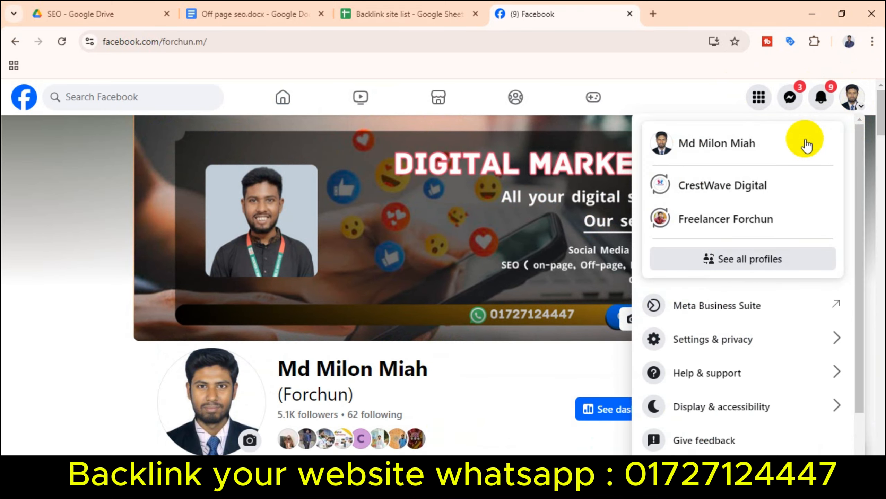
pyautogui.scroll(-2, 731, 340)
pyautogui.scroll(2, 805, 127)
pyautogui.click(821, 95)
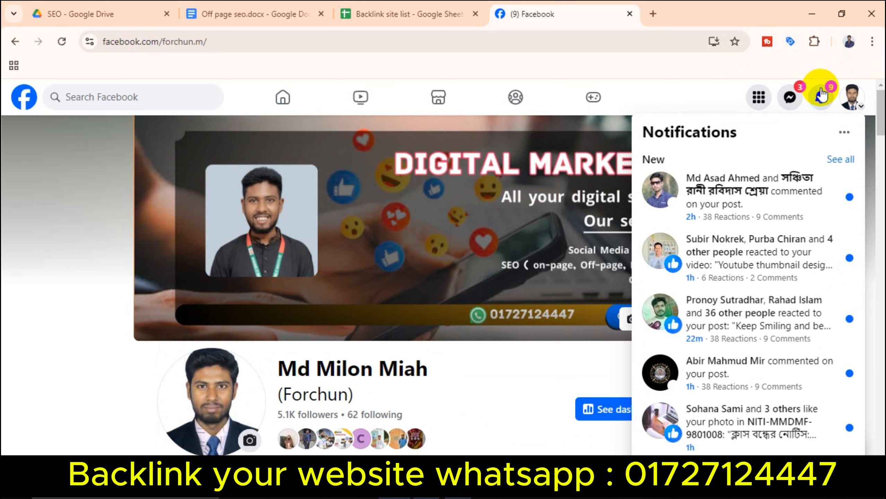
pyautogui.click(845, 93)
pyautogui.click(530, 382)
# Step: Expand the Facebook ad services post and select its description and services list
pyautogui.scroll(-15, 524, 374)
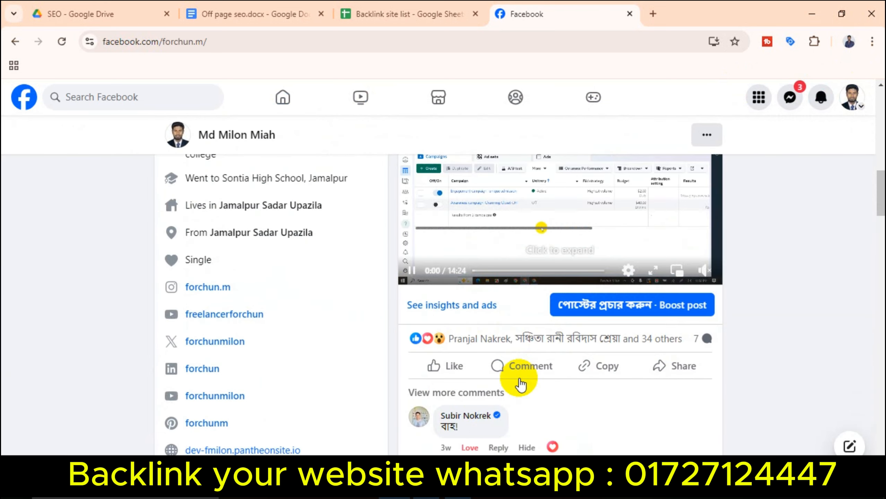
pyautogui.scroll(-20, 503, 299)
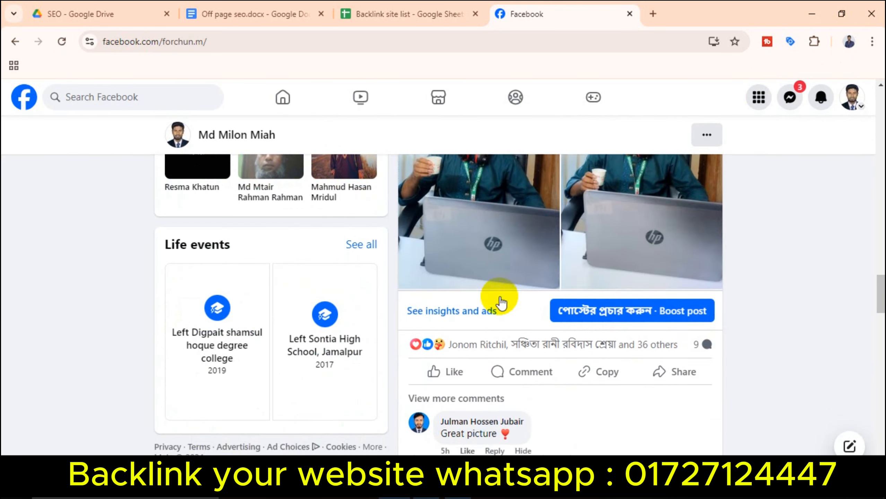
pyautogui.scroll(-20, 501, 296)
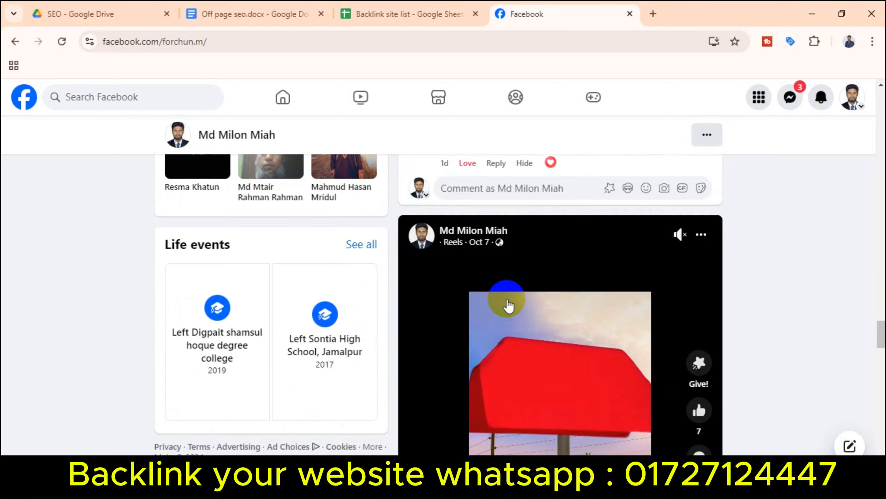
pyautogui.scroll(-8, 514, 306)
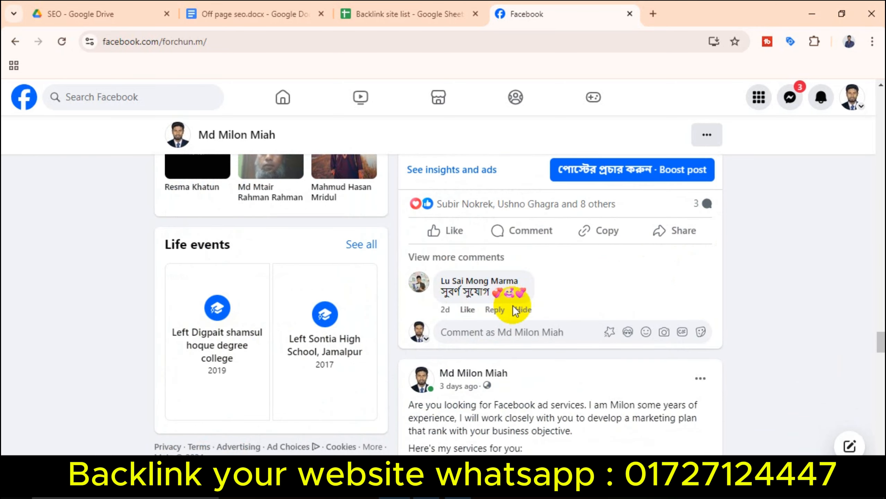
pyautogui.click(579, 272)
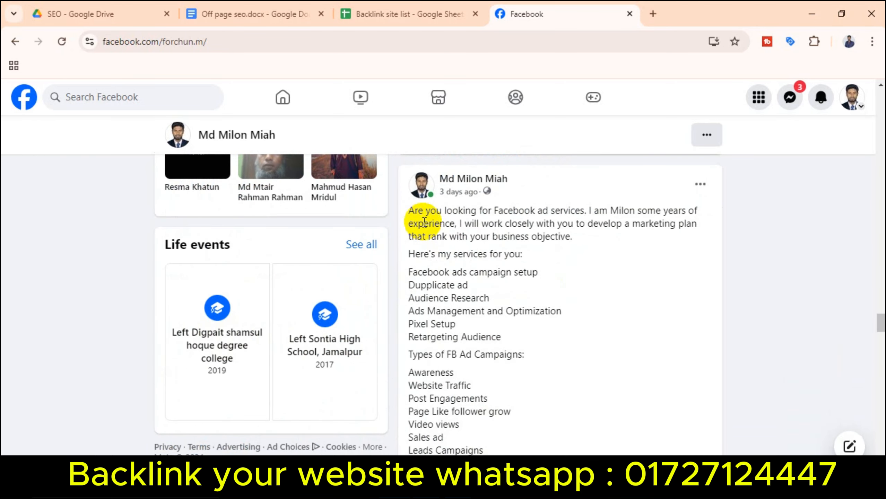
pyautogui.moveTo(408, 211); pyautogui.dragTo(541, 336)
pyautogui.rightClick(476, 281)
# Step: Copy the ad services text, paste it below the site address in Notepad, and save
pyautogui.click(526, 297)
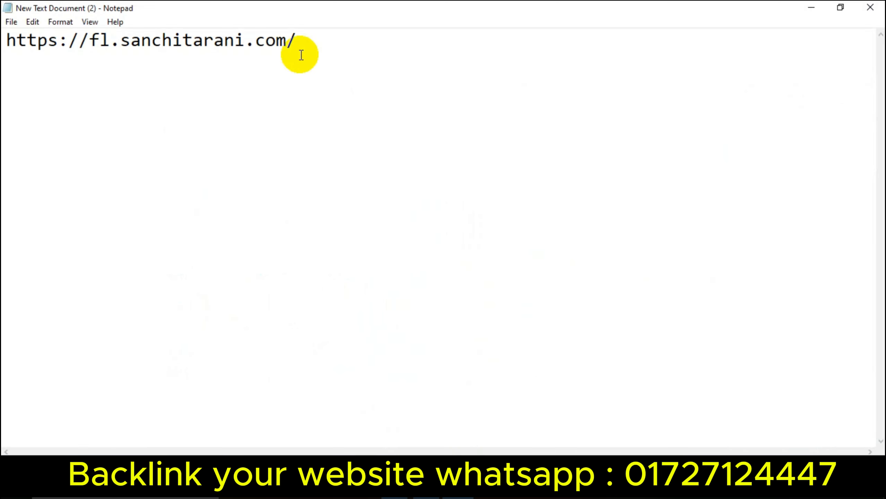
pyautogui.press('Return')
pyautogui.hotkey('ctrl', 'v')
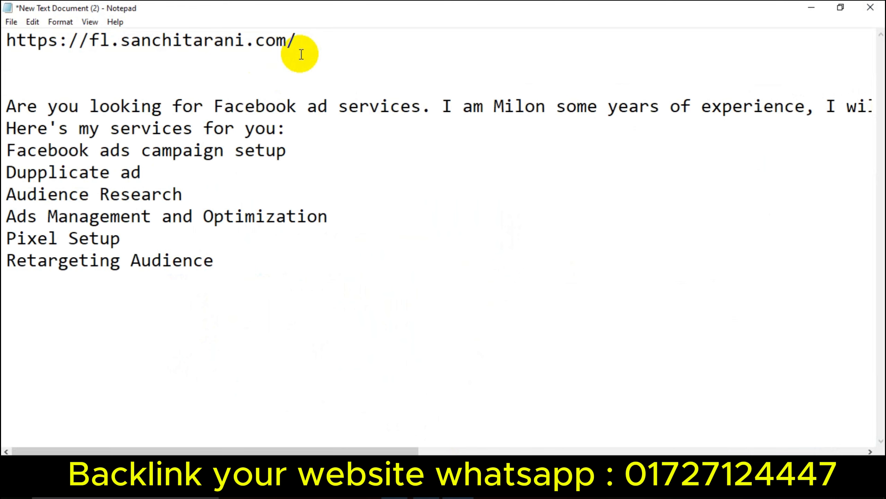
pyautogui.hotkey('ctrl', 's')
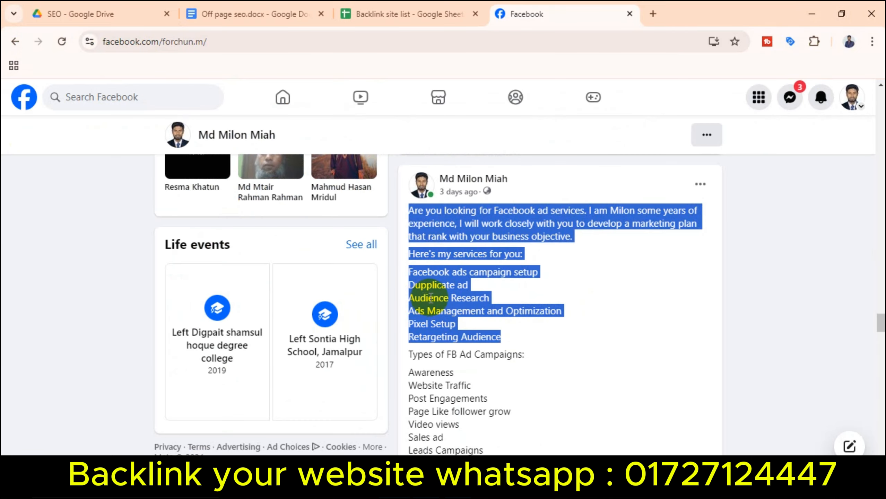
# Step: Open the post's image and start saving it, then abandon the whole-page save
pyautogui.scroll(-5, 500, 317)
pyautogui.click(499, 316)
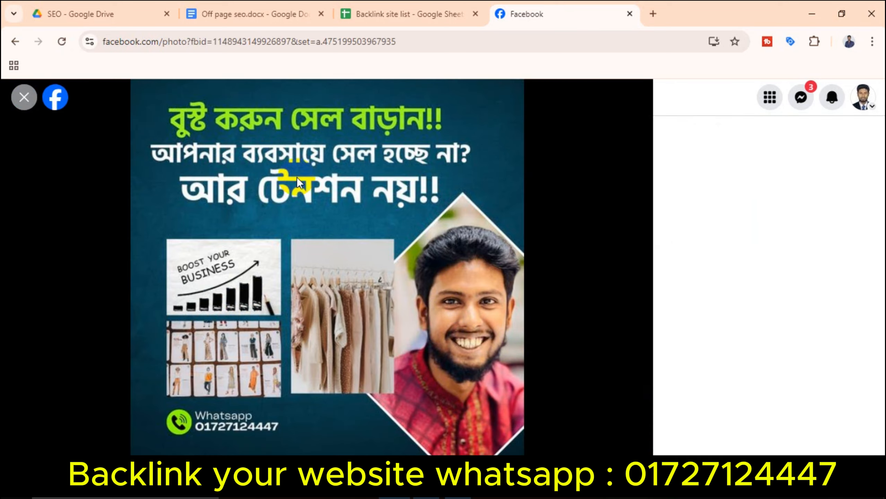
pyautogui.rightClick(297, 177)
pyautogui.click(373, 259)
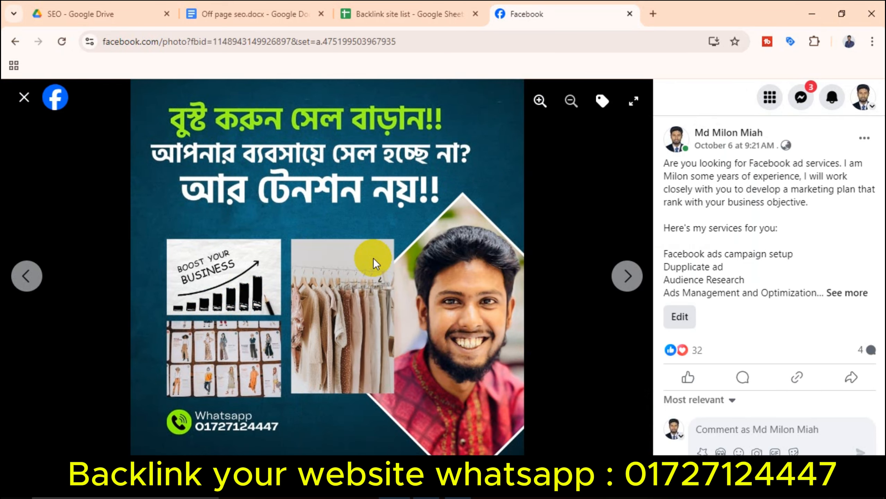
pyautogui.click(59, 87)
pyautogui.click(61, 72)
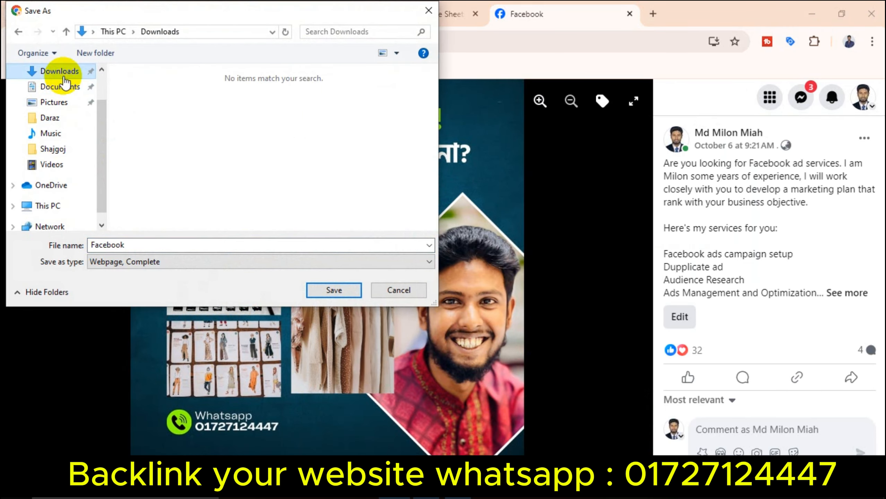
pyautogui.click(391, 297)
# Step: Save the post image as a JPG into the Downloads folder
pyautogui.rightClick(330, 248)
pyautogui.click(392, 281)
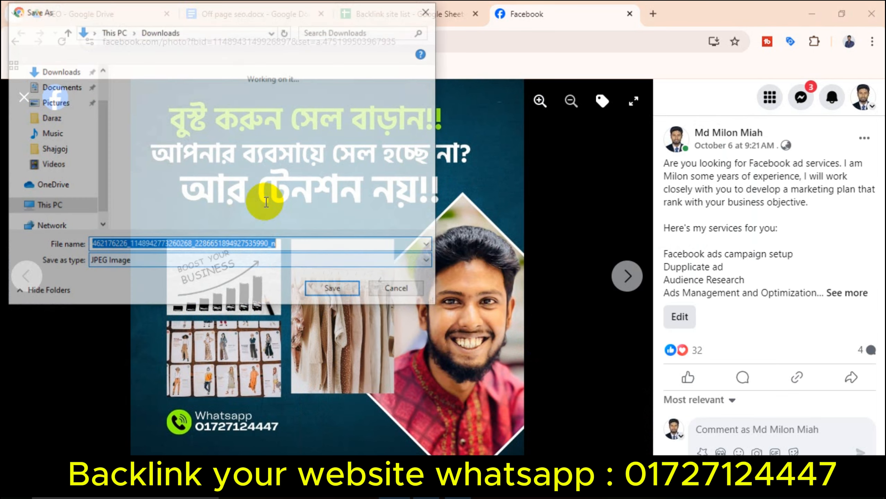
pyautogui.click(60, 115)
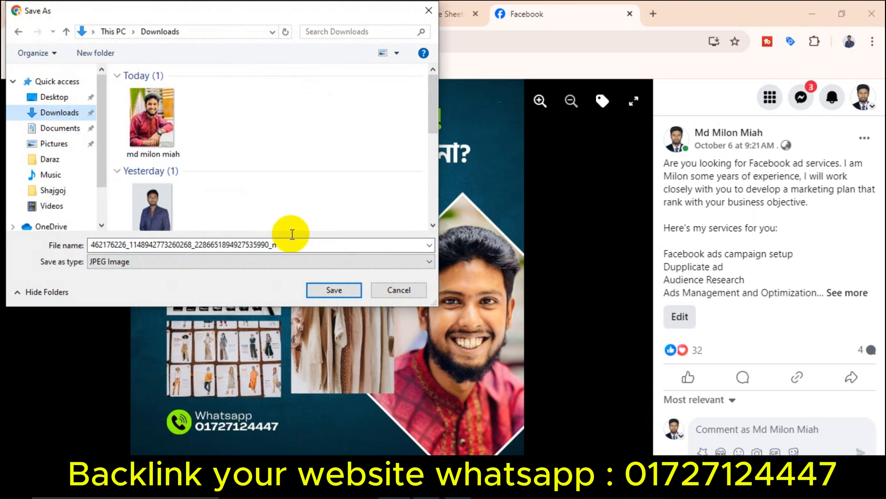
pyautogui.click(328, 291)
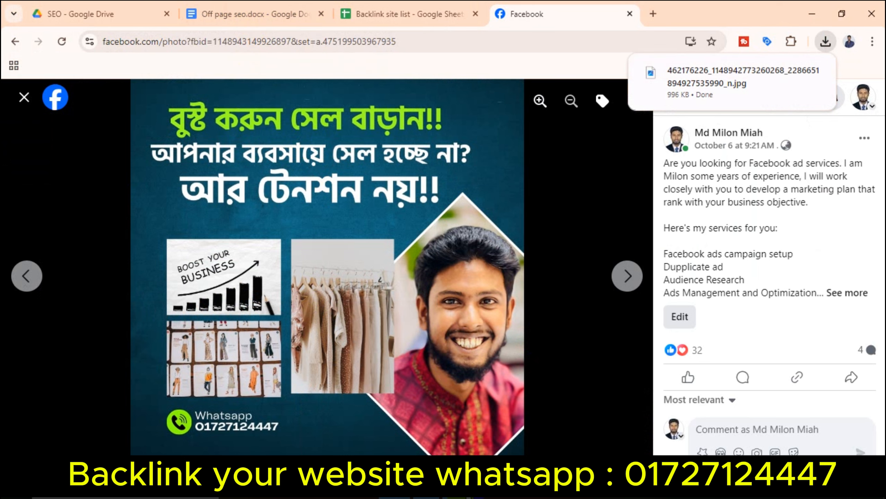
pyautogui.click(464, 490)
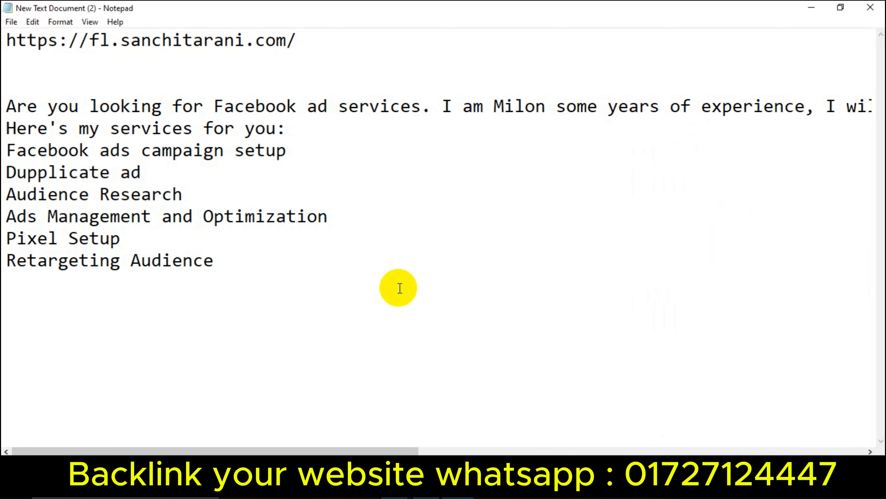
# Step: Add an Address line below the website URL in the notes and save
pyautogui.click(327, 47)
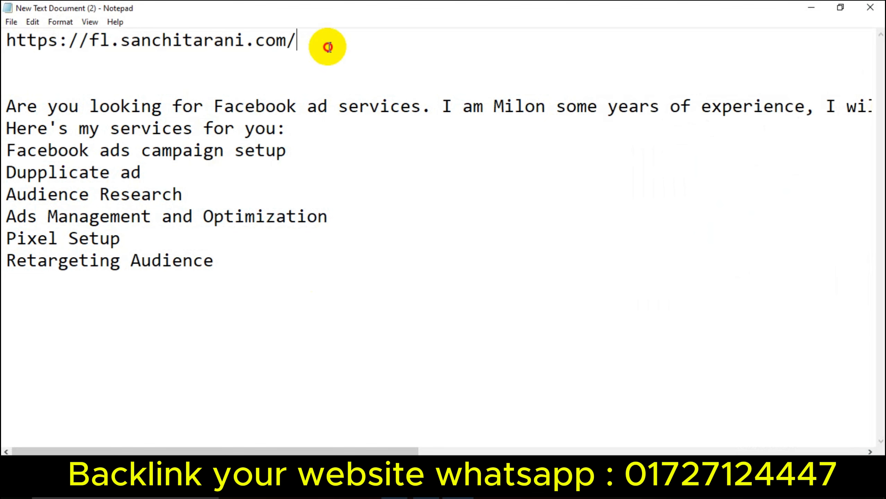
pyautogui.press('Return')
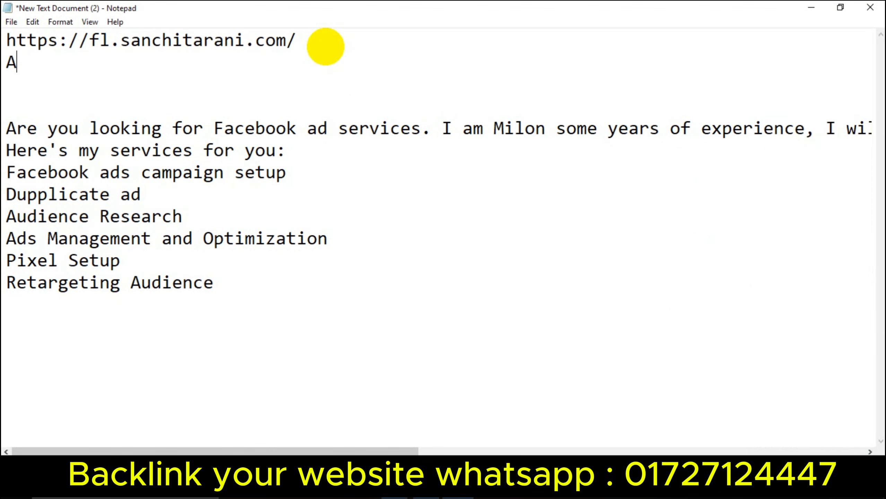
pyautogui.write('Addresss: madhupur , Tangail')
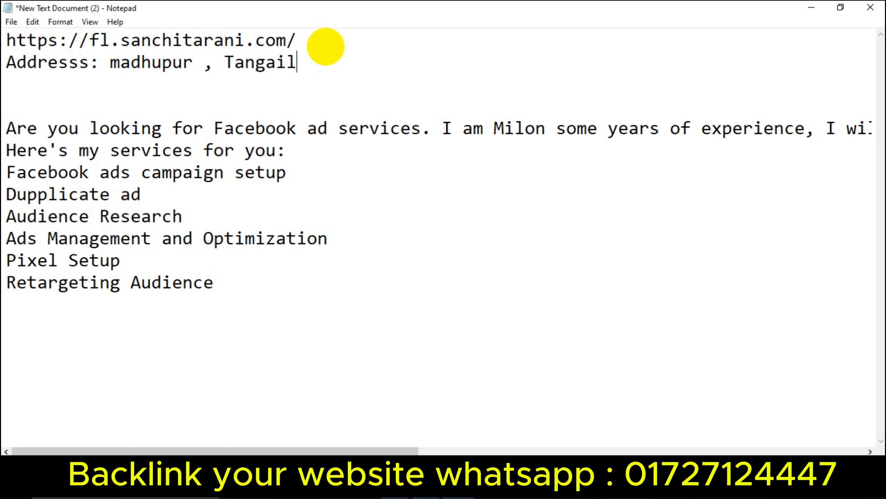
pyautogui.hotkey('ctrl', 's')
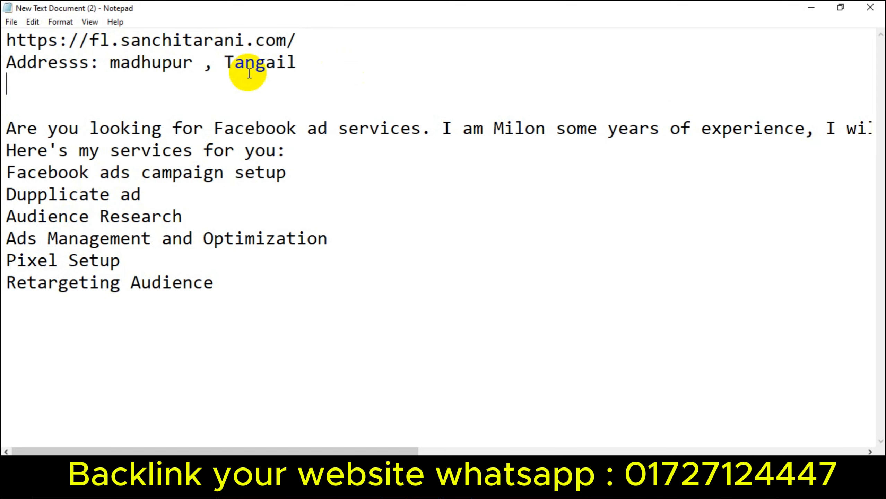
# Step: Add a Phone line with the contact's number beneath the address and save again
pyautogui.press('BackSpace')
pyautogui.write('Phone')
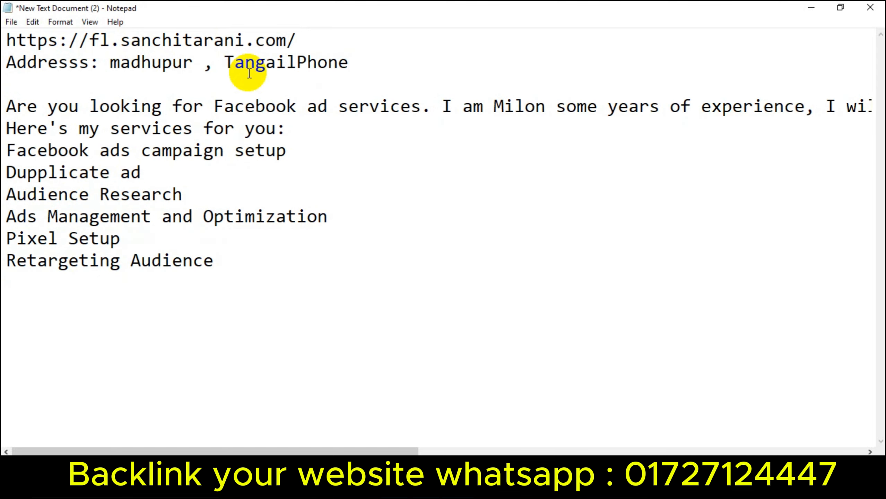
pyautogui.press('BackSpace')
pyautogui.press('BackSpace')
pyautogui.press('BackSpace')
pyautogui.press('Return')
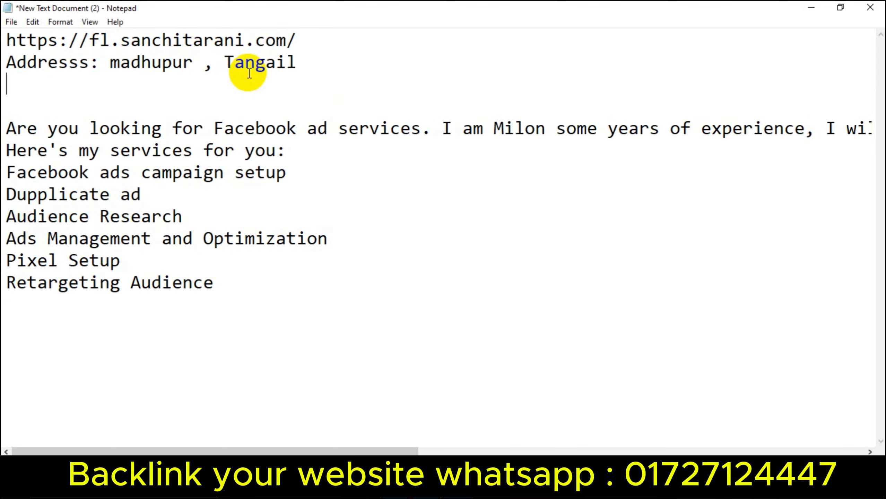
pyautogui.write('Phone ')
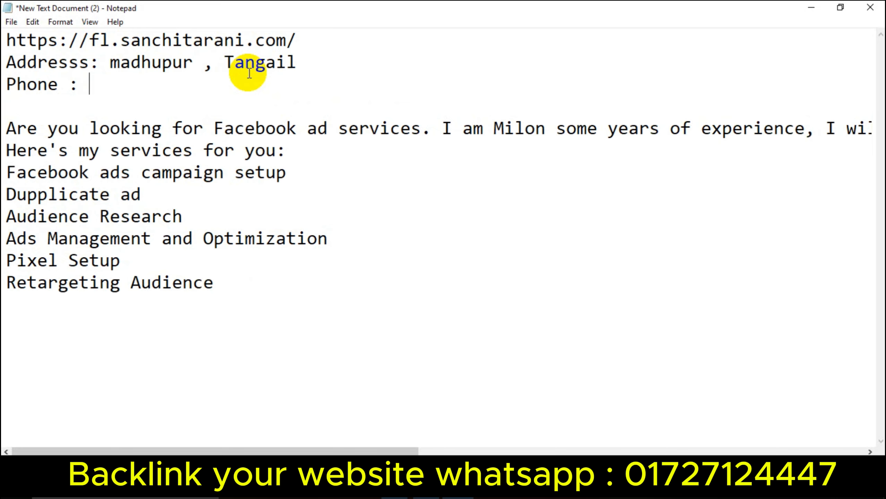
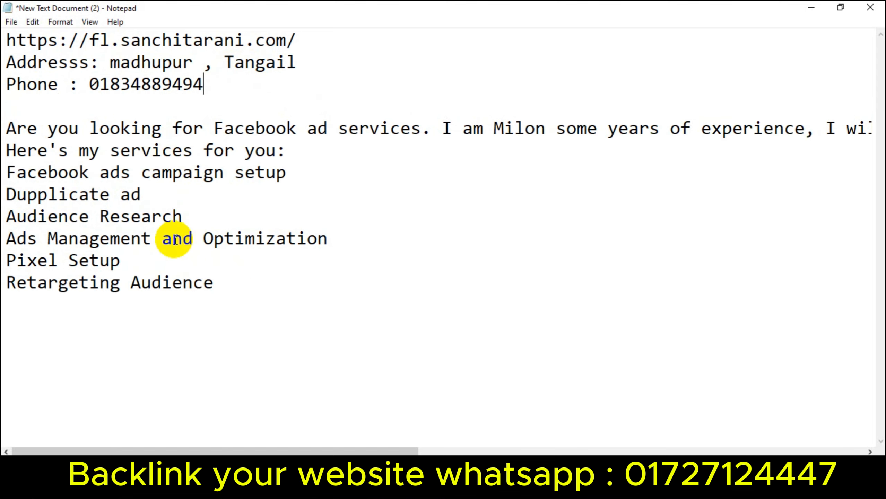
pyautogui.hotkey('ctrl', 's')
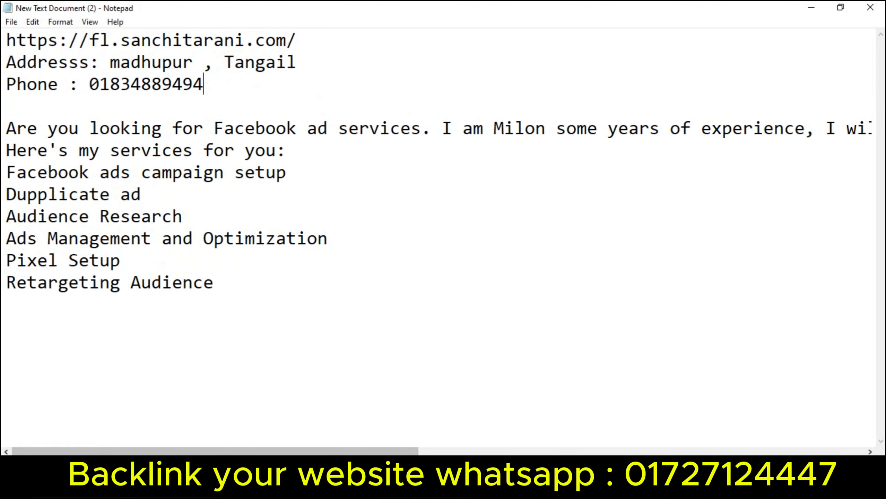
# Step: Bring the Pinterest Edit profile page forward and select the first name field
pyautogui.click(427, 489)
pyautogui.scroll(10, 366, 234)
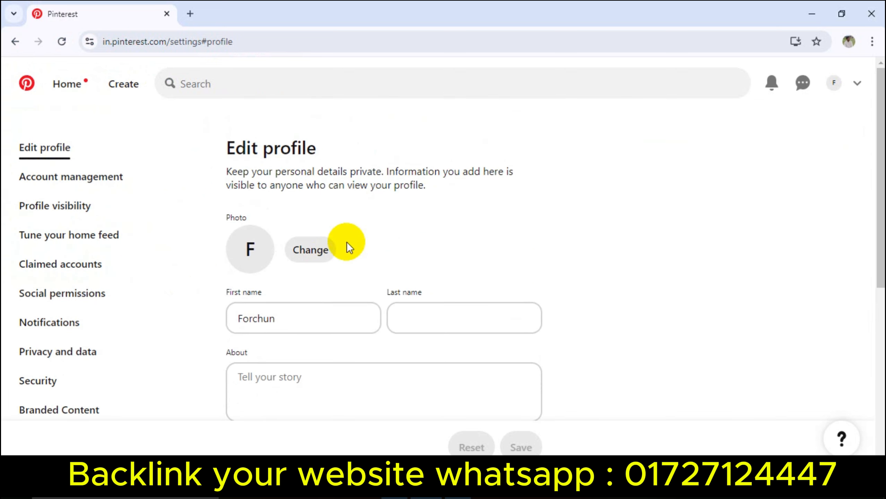
pyautogui.doubleClick(313, 320)
pyautogui.click(197, 327)
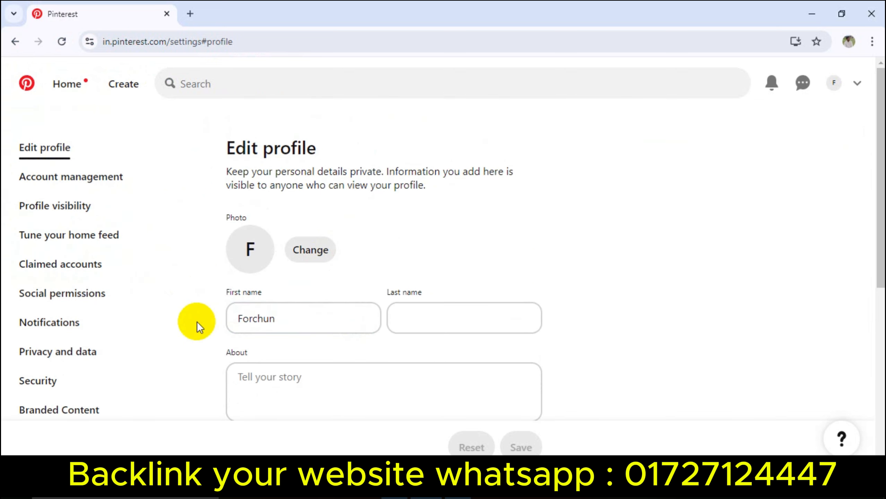
pyautogui.doubleClick(290, 314)
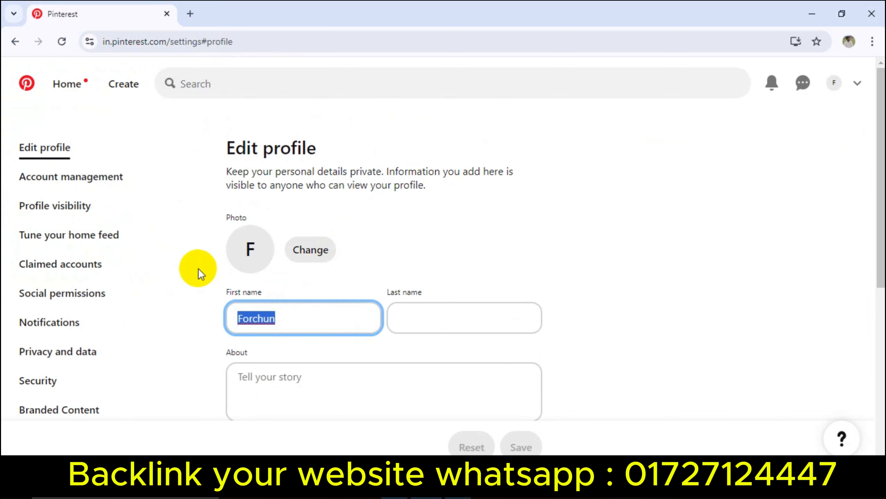
# Step: Set the downloaded portrait from the Downloads folder as the profile picture
pyautogui.click(309, 251)
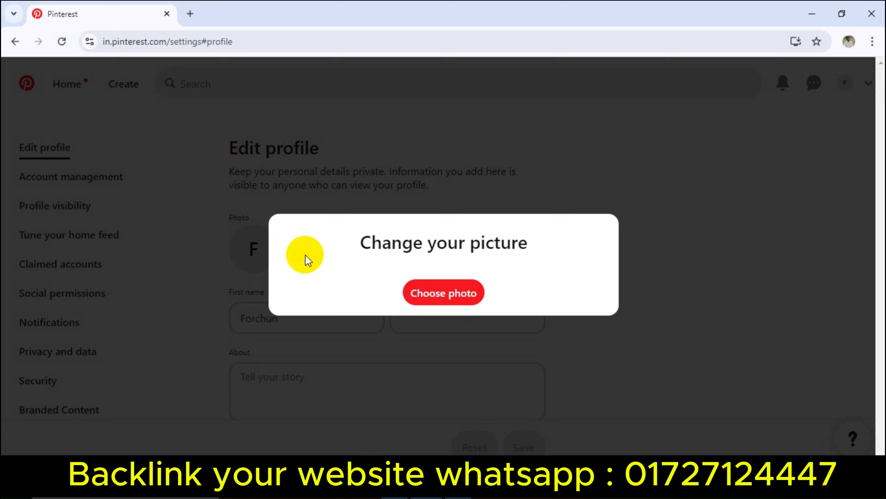
pyautogui.click(450, 293)
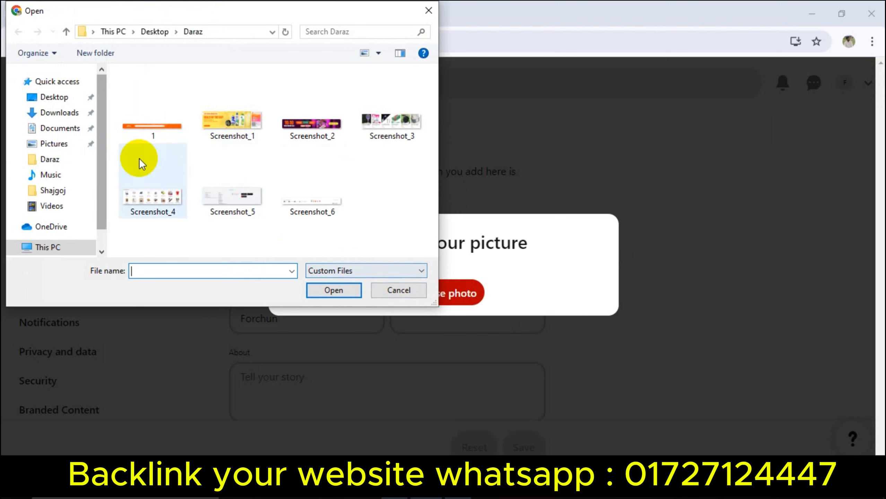
pyautogui.click(53, 98)
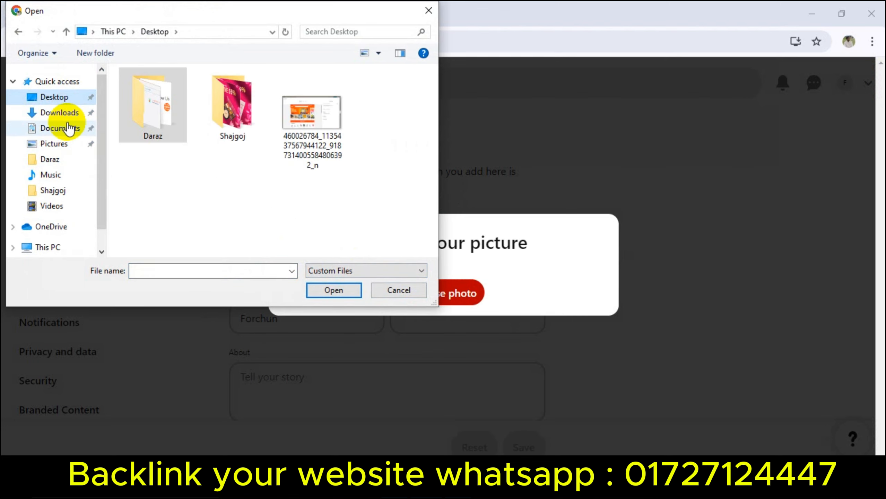
pyautogui.click(59, 112)
pyautogui.doubleClick(227, 137)
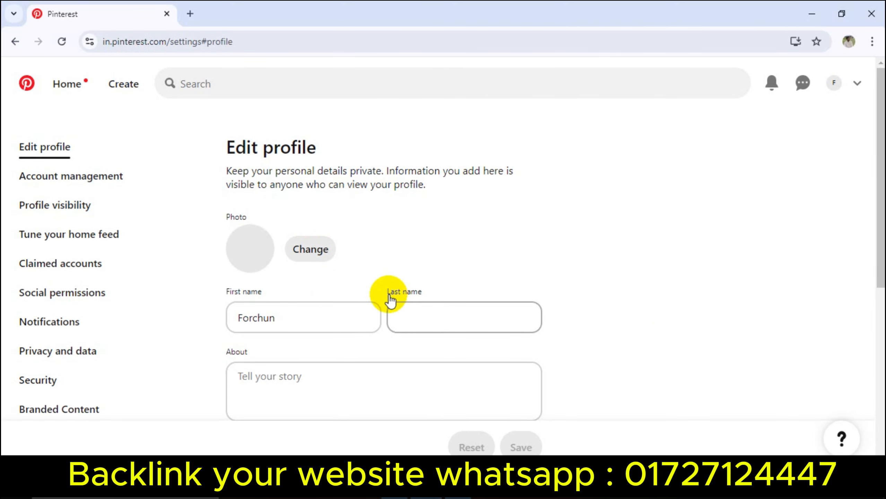
# Step: Check the first and last name fields, then place the cursor in About
pyautogui.scroll(-3, 283, 206)
pyautogui.doubleClick(274, 191)
pyautogui.moveTo(273, 191); pyautogui.dragTo(150, 180)
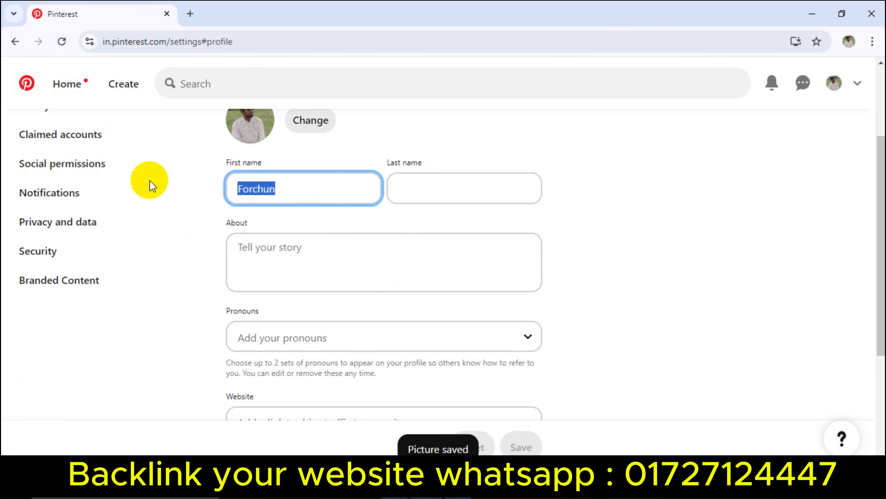
pyautogui.scroll(1, 510, 276)
pyautogui.scroll(-1, 500, 273)
pyautogui.click(408, 190)
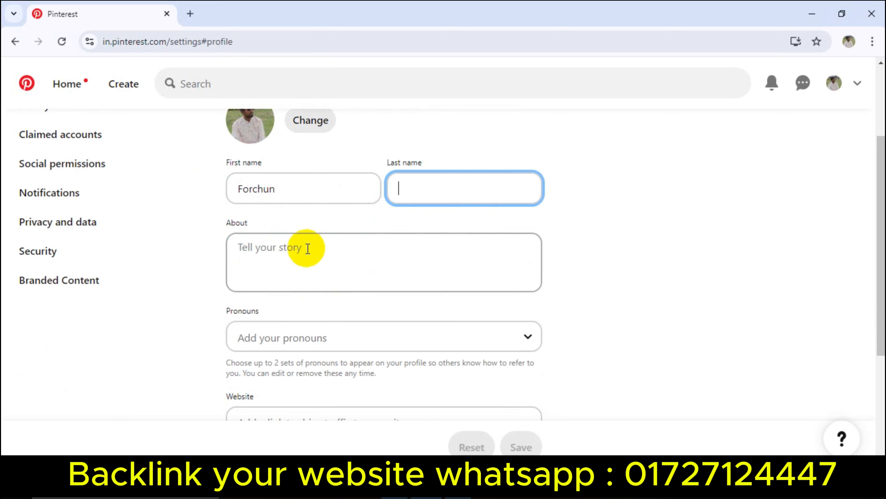
pyautogui.click(307, 255)
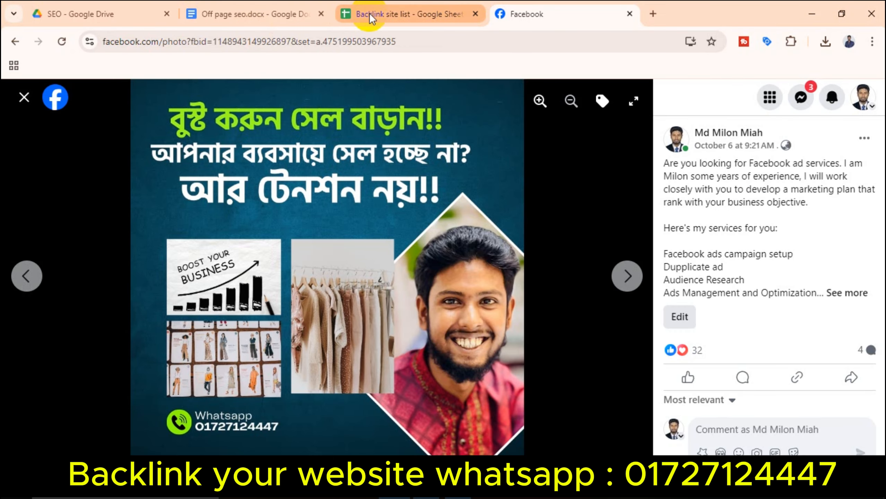
# Step: Load fl.sanchitarani.com in a new tab and select its About Me bio text
pyautogui.click(653, 14)
pyautogui.click(501, 41)
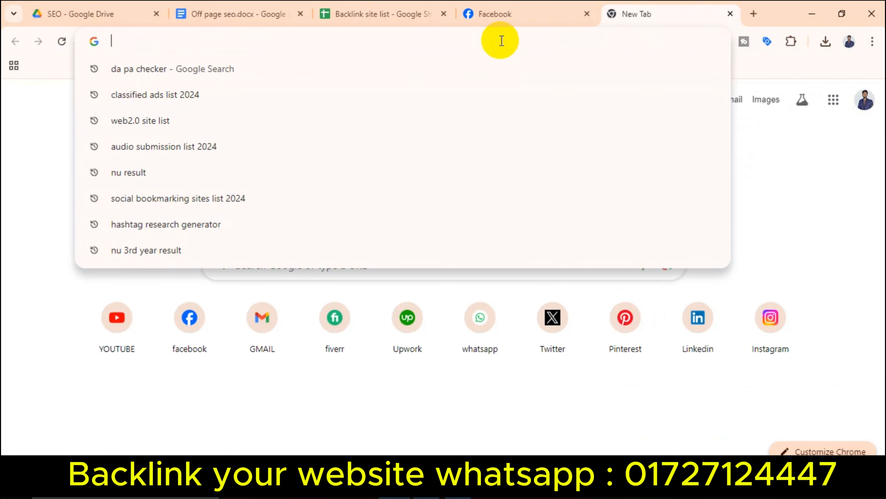
pyautogui.write('fl')
pyautogui.press('Return')
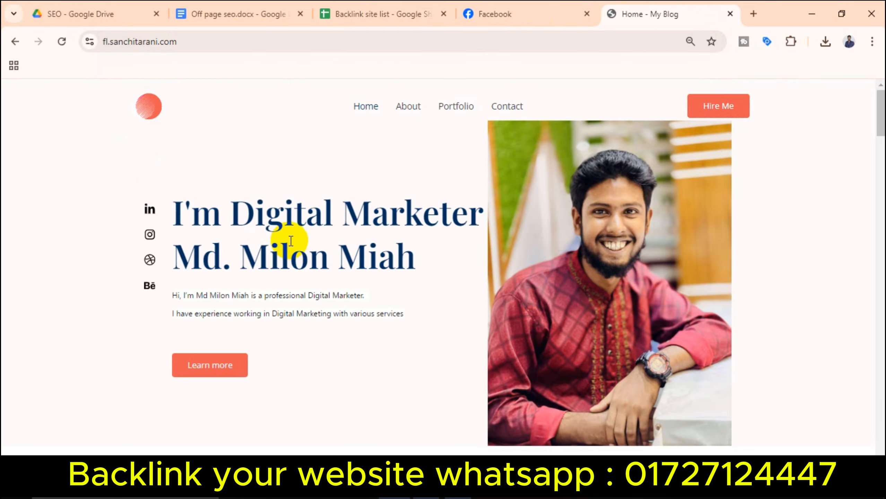
pyautogui.scroll(-2, 371, 293)
pyautogui.scroll(-8, 371, 294)
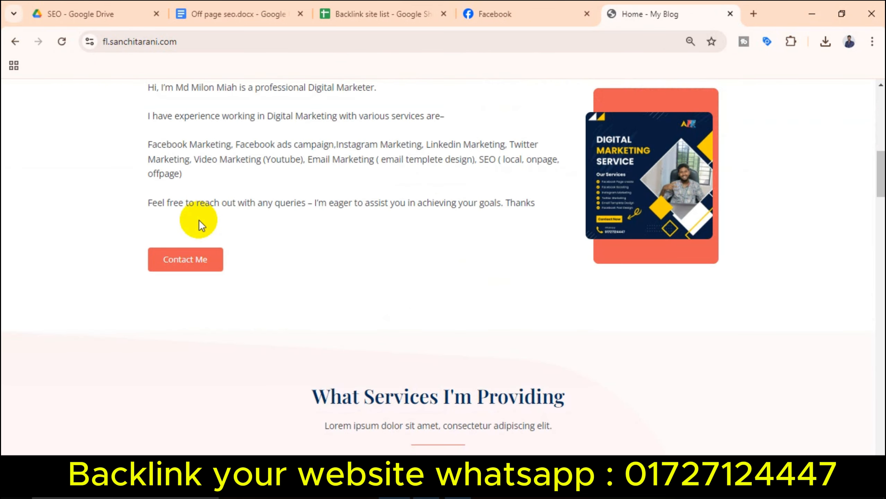
pyautogui.scroll(2, 197, 220)
pyautogui.moveTo(145, 151); pyautogui.dragTo(530, 268)
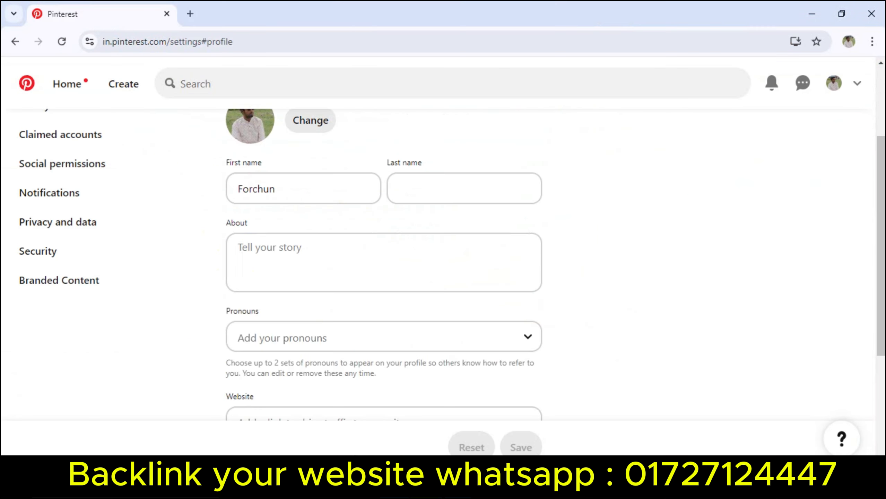
# Step: Paste the copied bio into the profile's About field and tidy its line breaks
pyautogui.click(368, 257)
pyautogui.hotkey('ctrl', 'v')
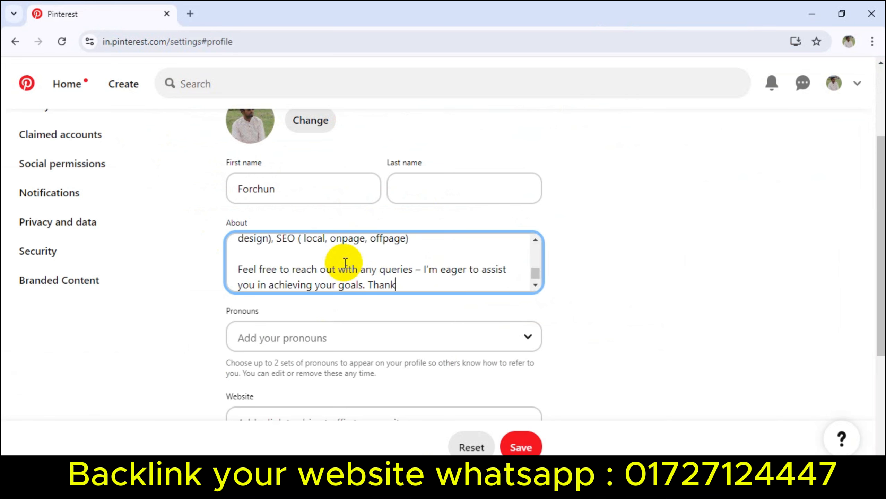
pyautogui.click(297, 252)
pyautogui.press('BackSpace')
pyautogui.click(411, 270)
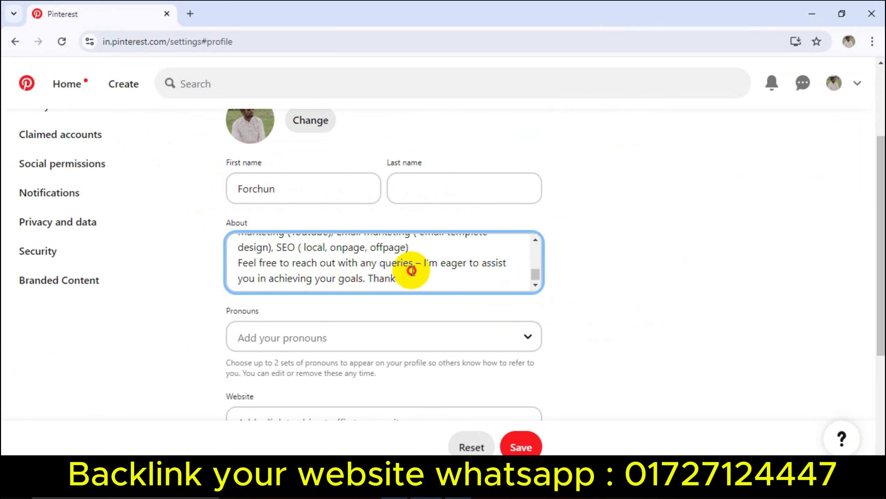
pyautogui.press('Return')
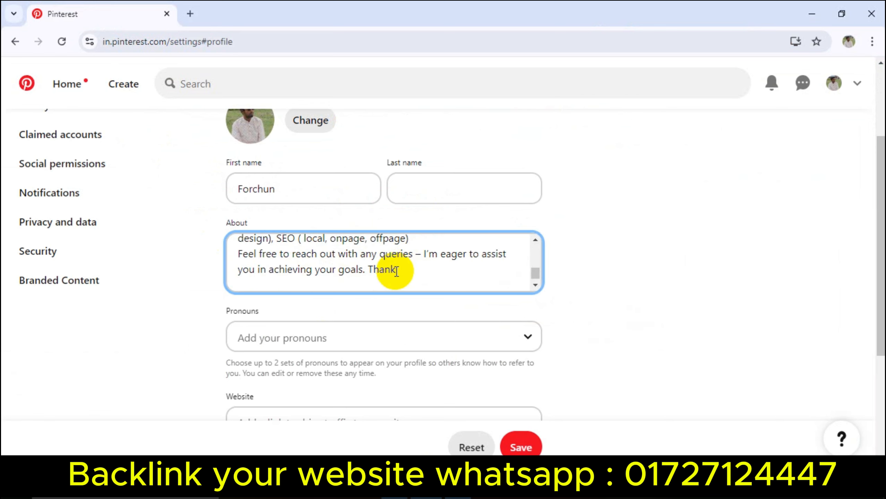
pyautogui.scroll(-2, 287, 315)
pyautogui.scroll(-3, 358, 291)
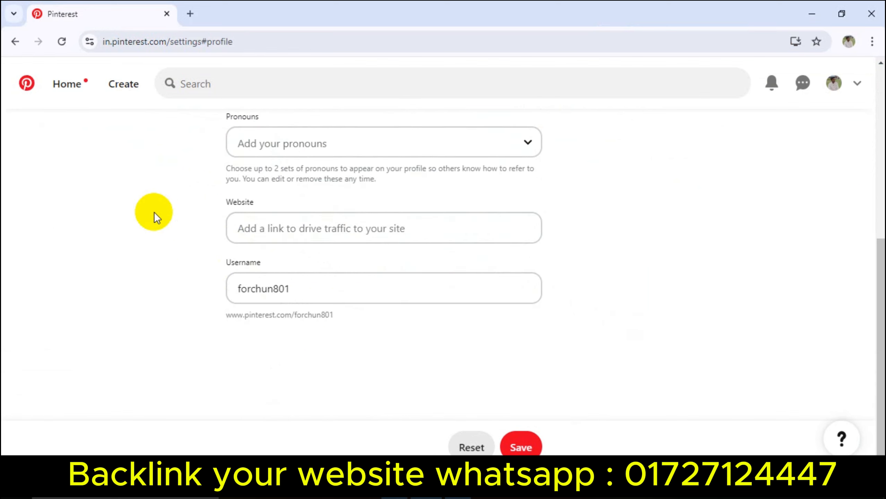
pyautogui.click(290, 229)
pyautogui.press('super+v')
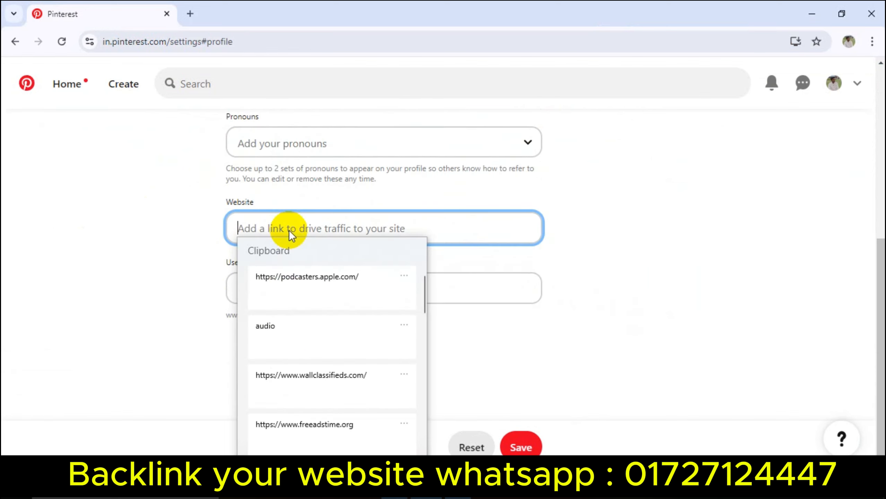
pyautogui.click(327, 385)
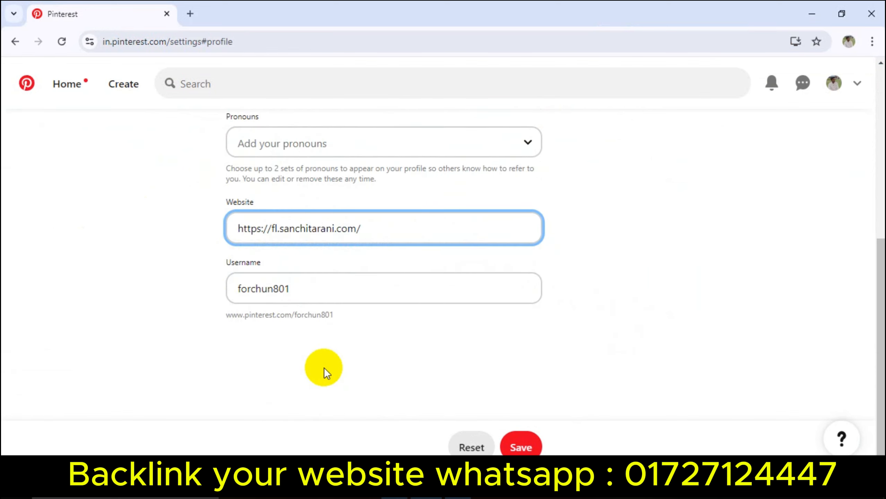
pyautogui.moveTo(318, 287); pyautogui.dragTo(203, 290)
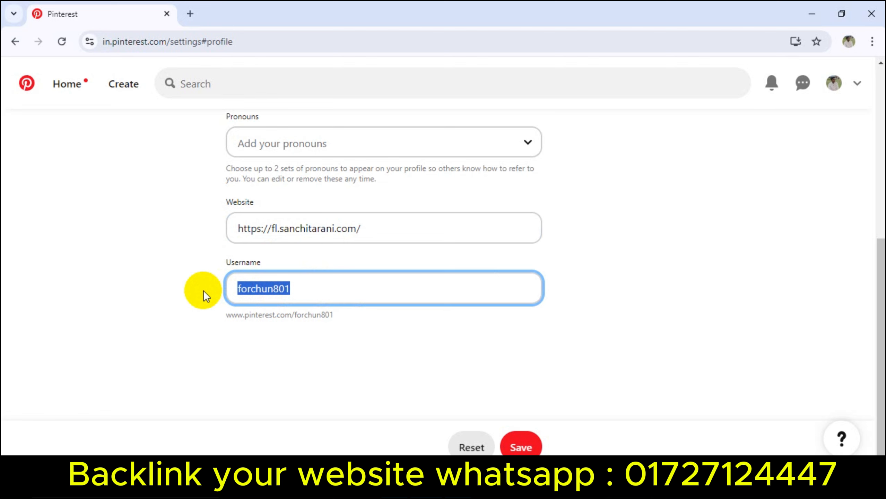
pyautogui.click(778, 317)
pyautogui.scroll(10, 572, 276)
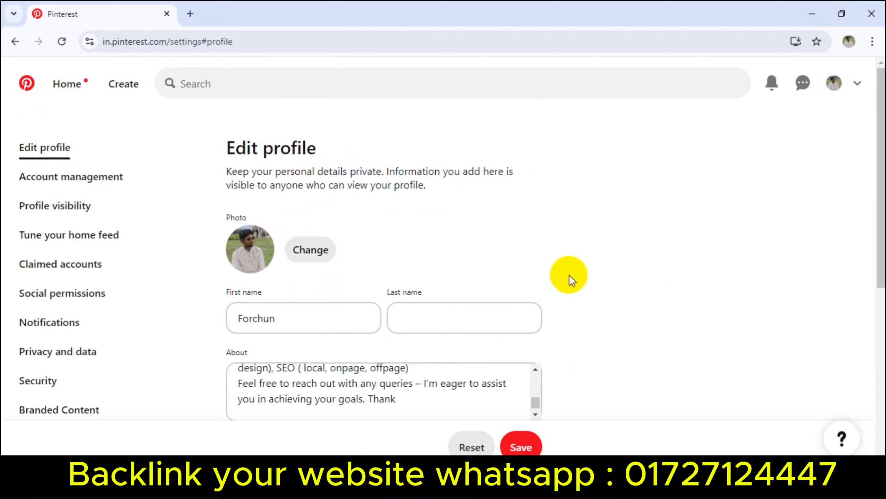
pyautogui.scroll(-5, 477, 227)
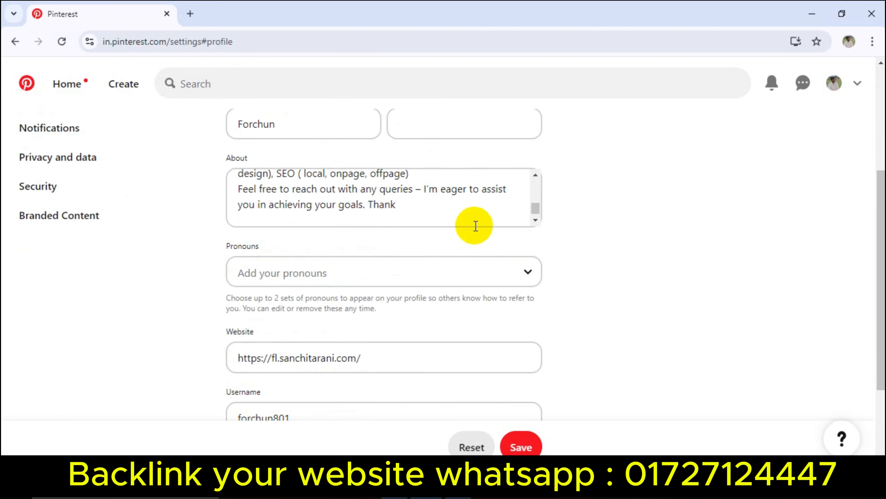
pyautogui.scroll(4, 405, 242)
pyautogui.scroll(-4, 425, 262)
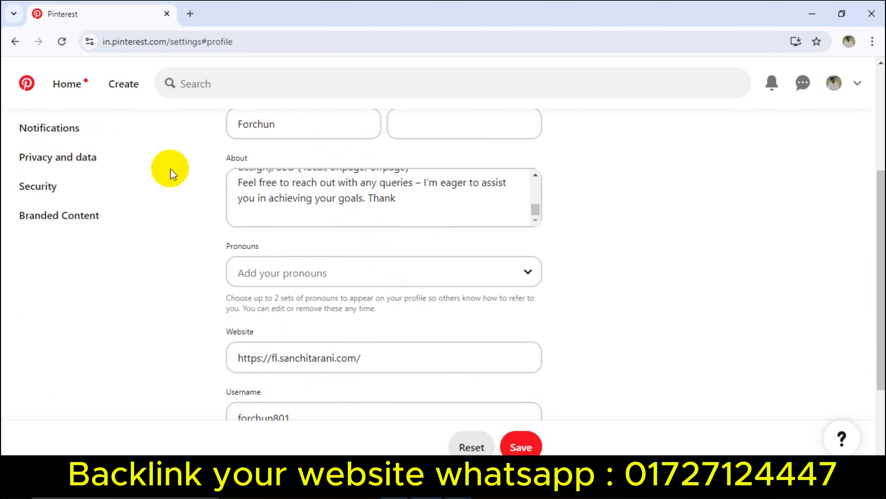
pyautogui.scroll(-4, 349, 238)
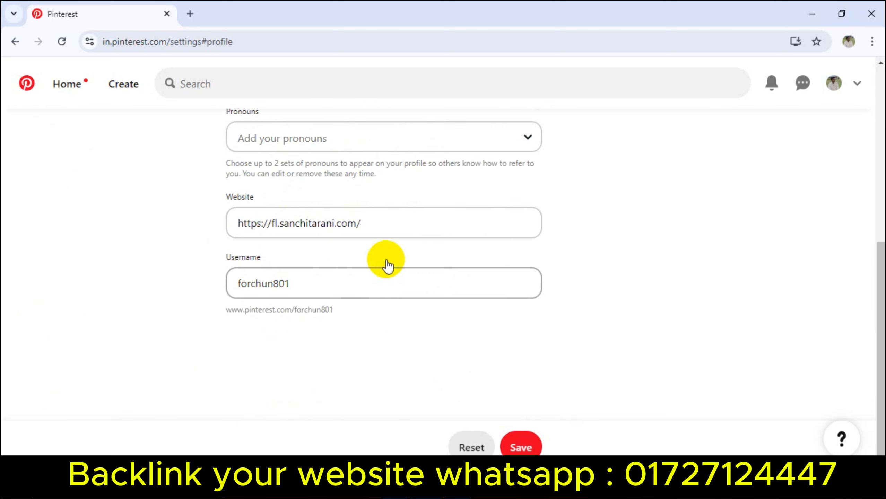
pyautogui.scroll(3, 384, 262)
pyautogui.scroll(5, 333, 185)
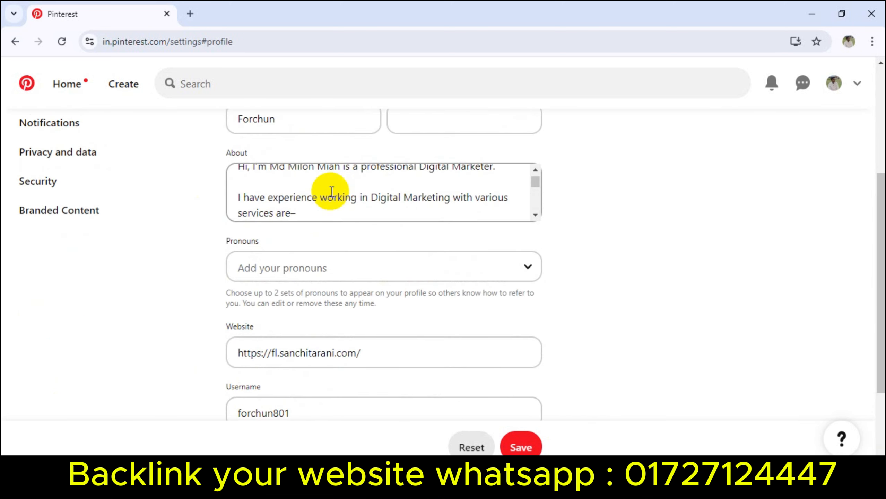
# Step: Copy the website link, save the profile, and start a new pin
pyautogui.moveTo(381, 349); pyautogui.dragTo(198, 350)
pyautogui.press('super+c')
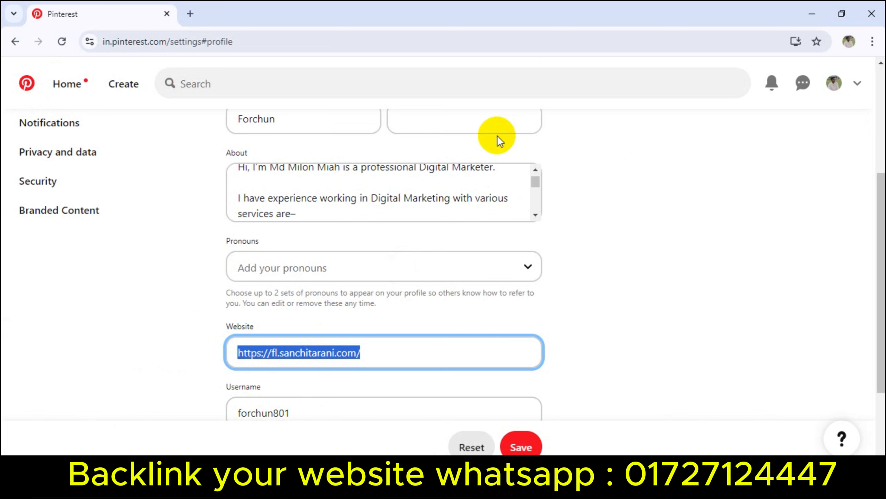
pyautogui.scroll(-3, 551, 241)
pyautogui.click(533, 448)
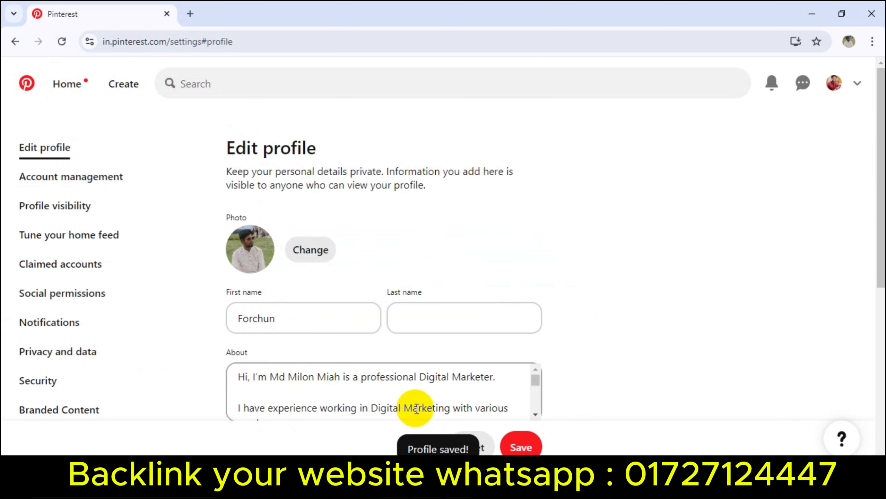
pyautogui.click(124, 85)
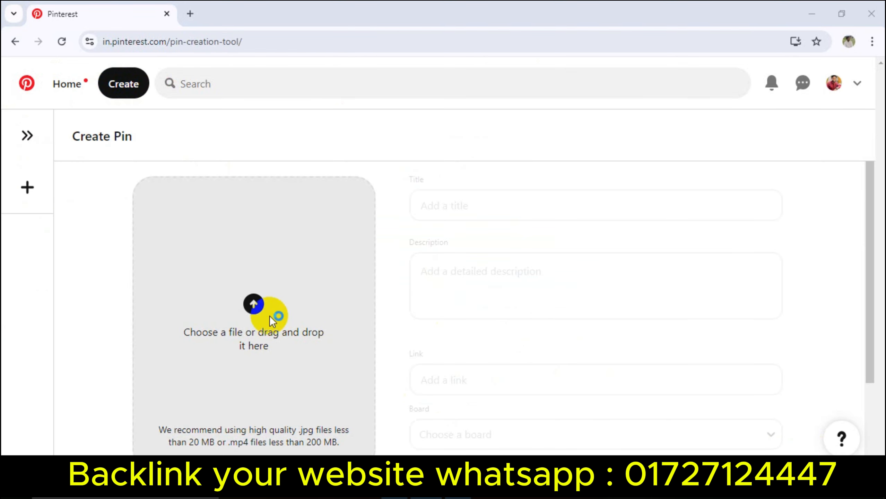
# Step: Upload the first image from Downloads to the pin and title it 'facebook boosting'
pyautogui.click(271, 313)
pyautogui.doubleClick(142, 154)
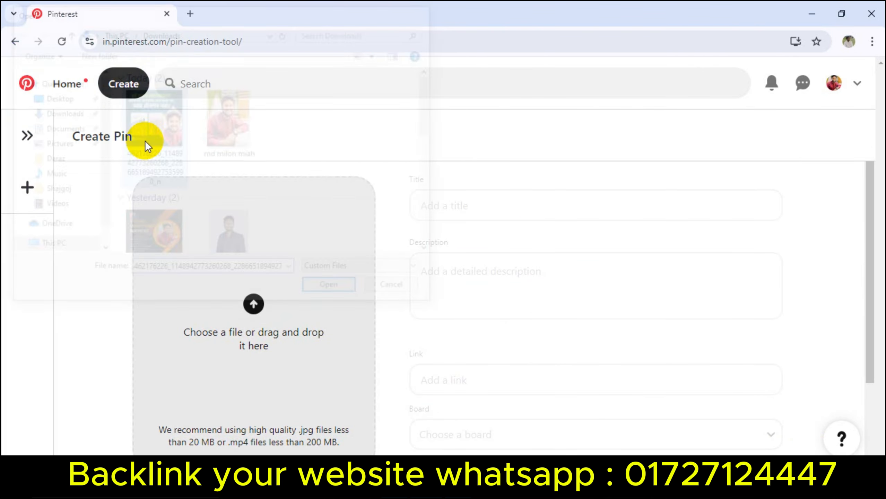
pyautogui.click(492, 212)
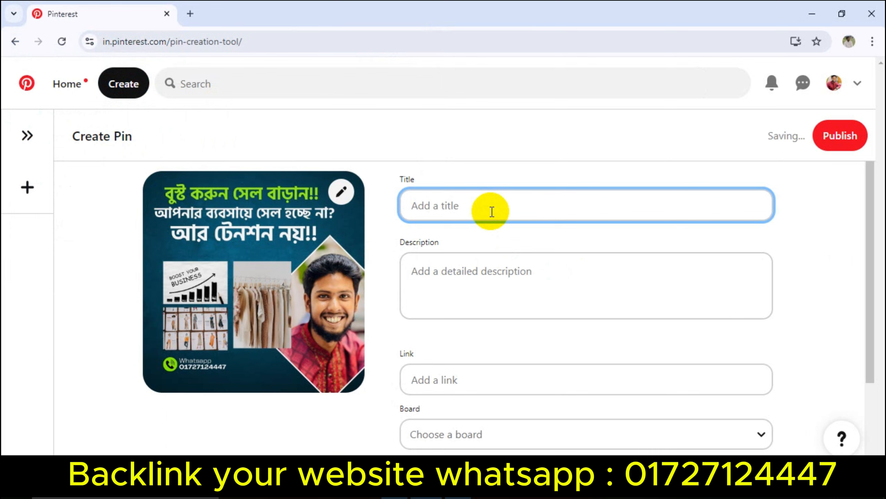
pyautogui.write('face')
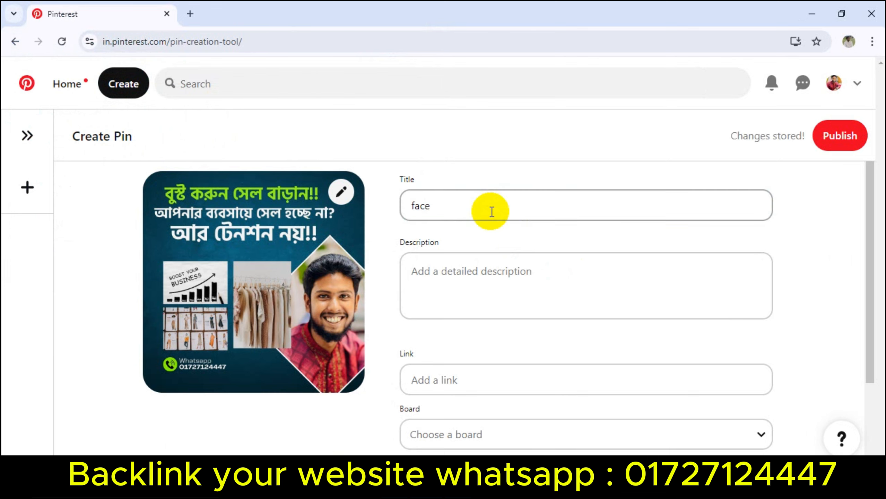
pyautogui.scroll(-3, 491, 211)
pyautogui.scroll(3, 451, 239)
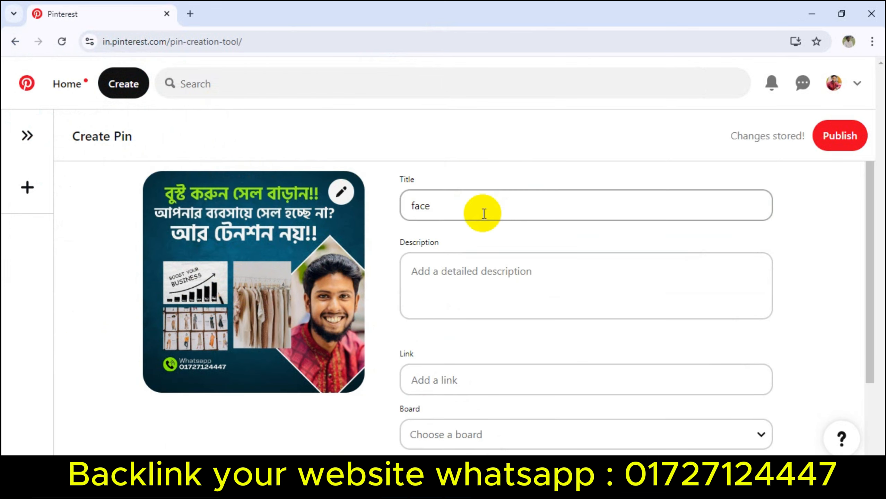
pyautogui.click(450, 209)
pyautogui.write('book boosting')
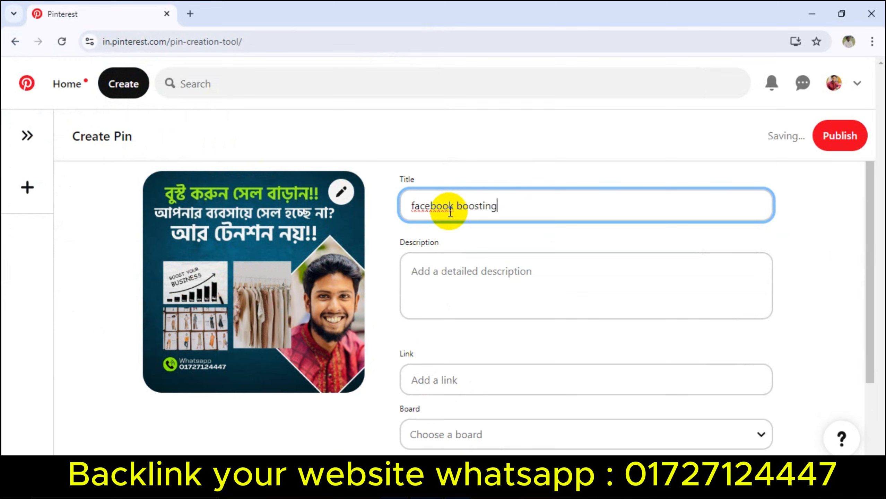
pyautogui.click(567, 282)
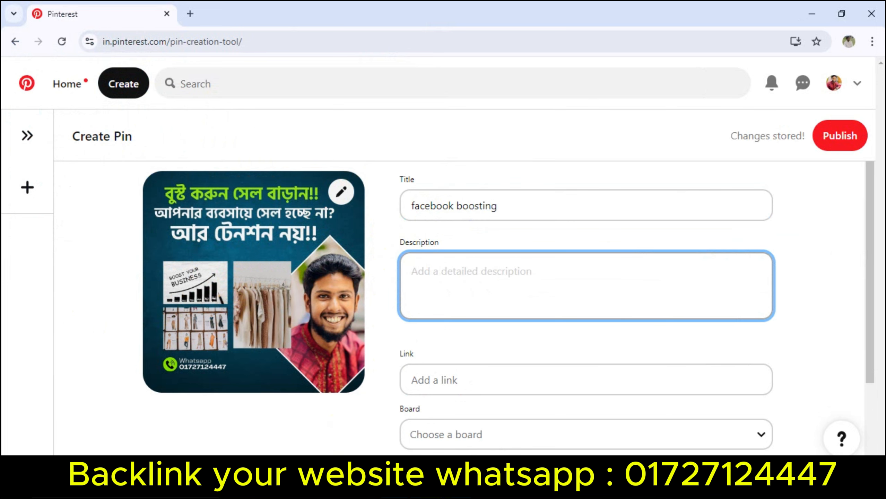
# Step: Copy the Facebook ad services text from Notepad into the pin's description
pyautogui.click(457, 486)
pyautogui.moveTo(8, 129); pyautogui.dragTo(215, 284)
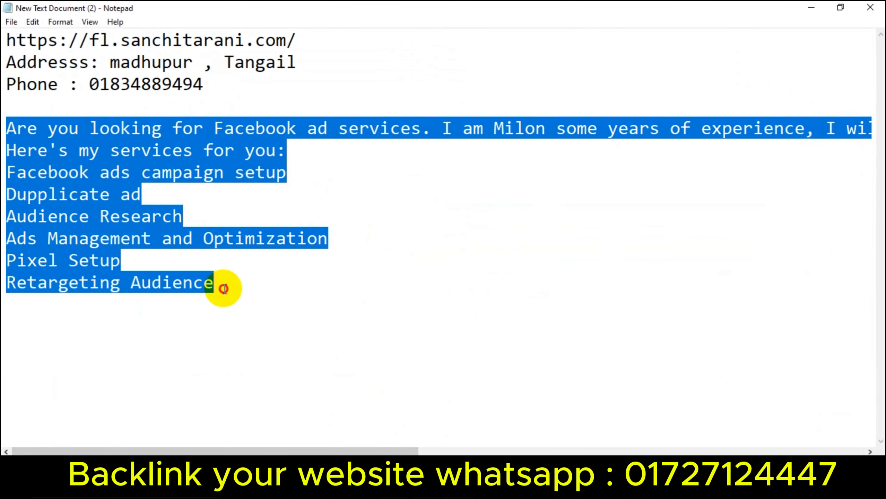
pyautogui.click(394, 486)
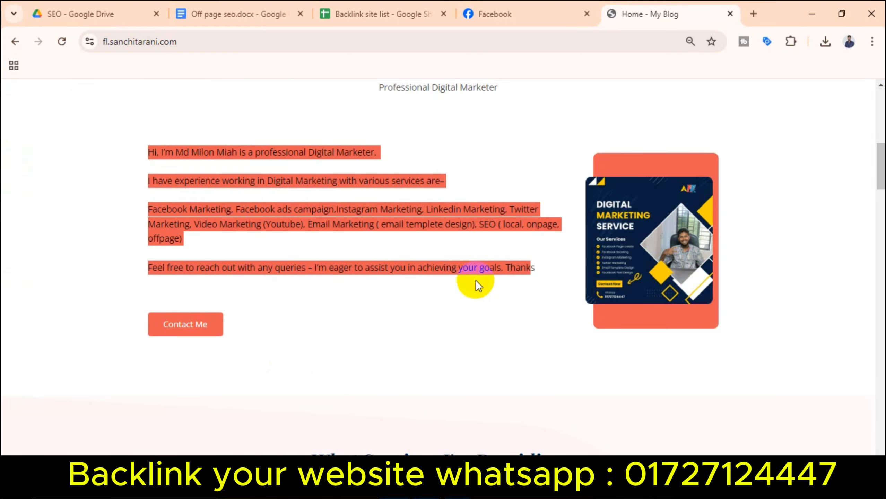
pyautogui.click(426, 487)
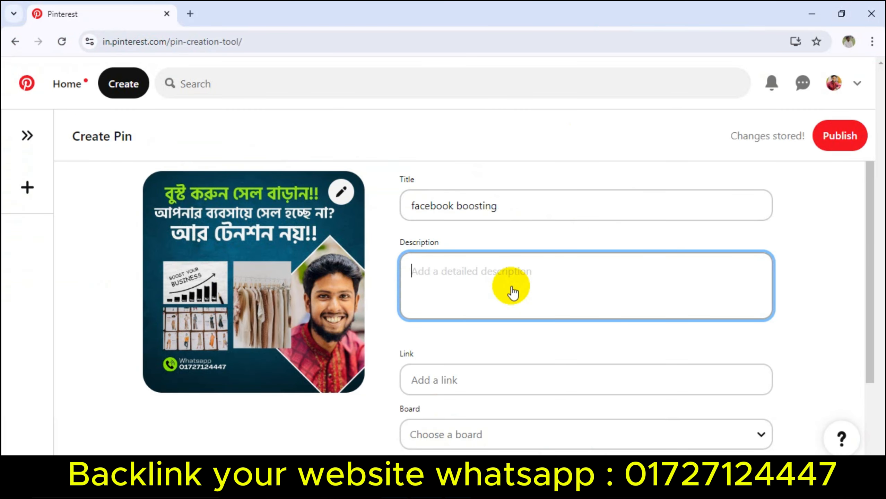
pyautogui.hotkey('ctrl', 'v')
pyautogui.click(478, 307)
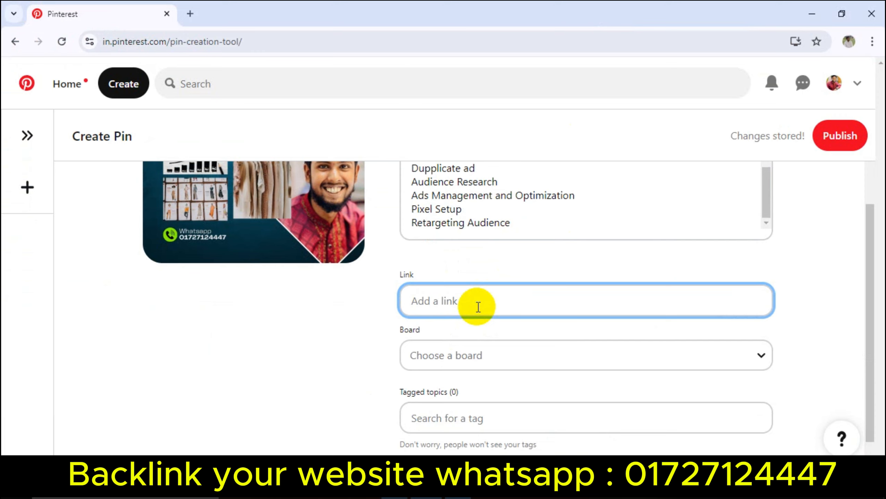
pyautogui.press('super')
pyautogui.press('super')
pyautogui.press('super+v')
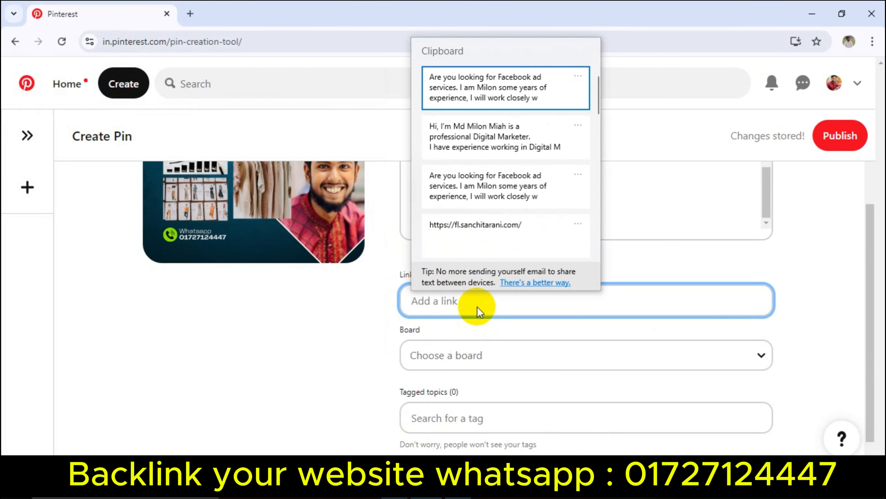
pyautogui.click(498, 233)
pyautogui.scroll(-1, 517, 332)
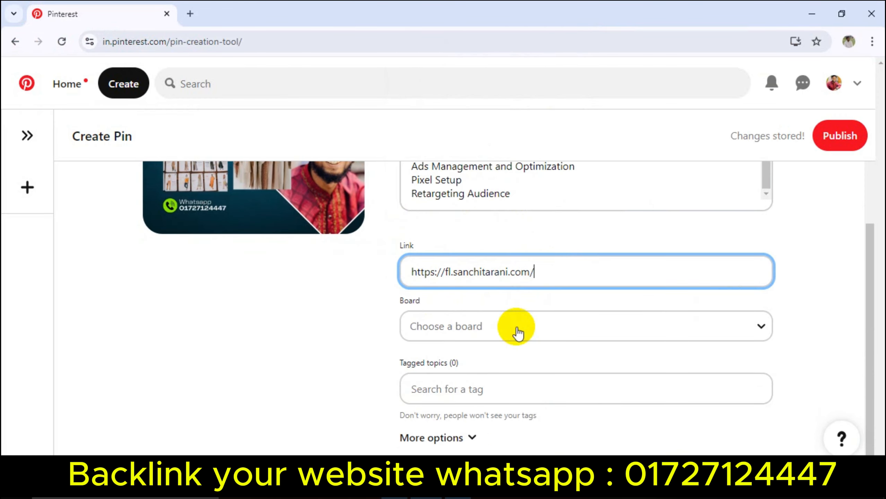
pyautogui.click(483, 396)
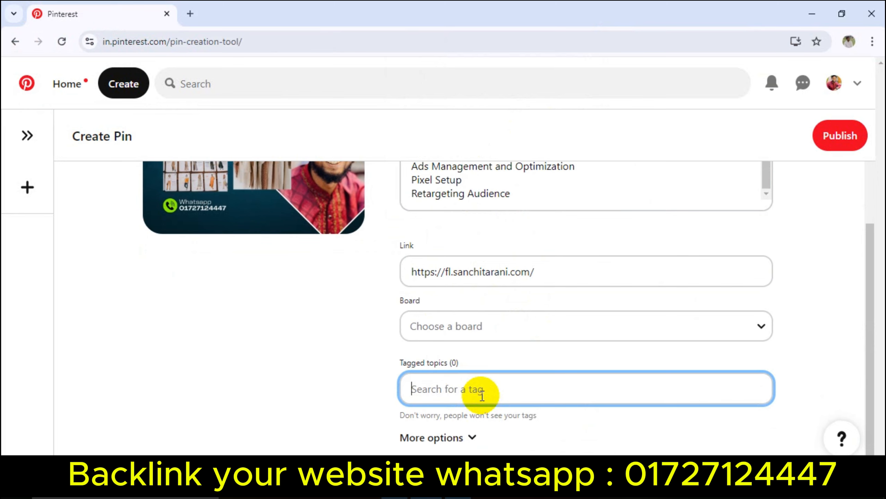
pyautogui.scroll(3, 506, 350)
pyautogui.click(848, 136)
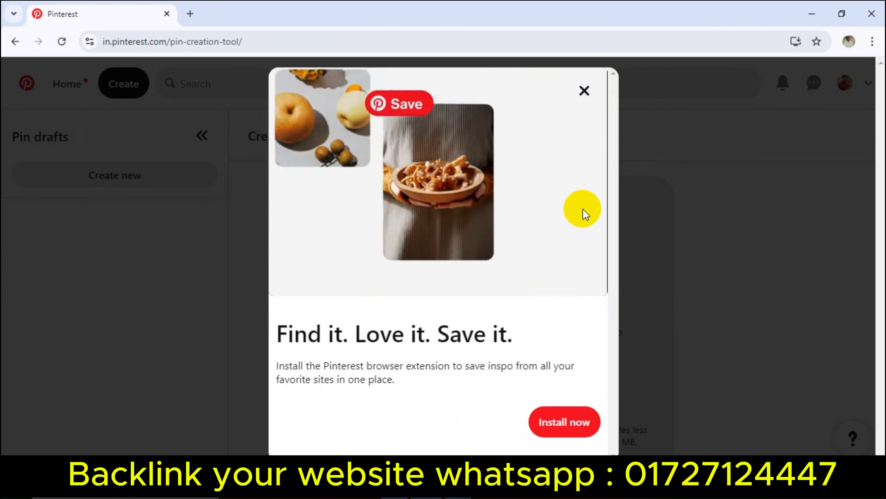
# Step: Open the facebook boosting pin from the profile's Created pins and select its page URL
pyautogui.click(587, 96)
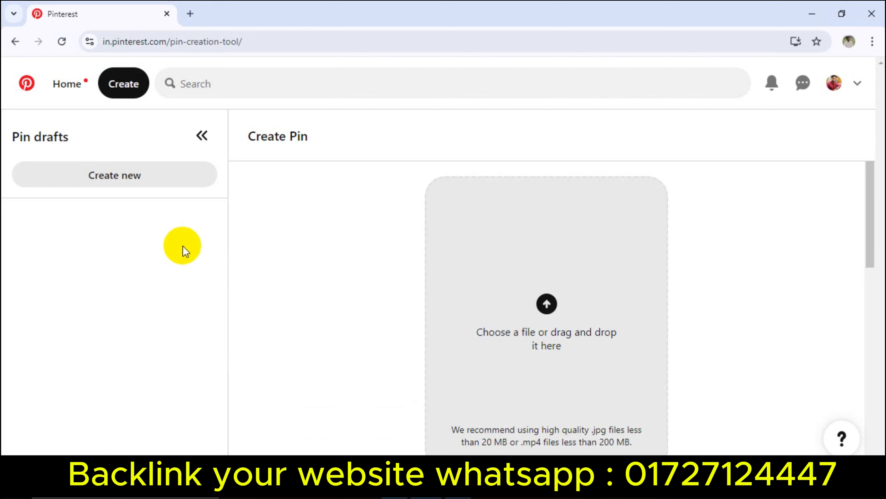
pyautogui.click(834, 82)
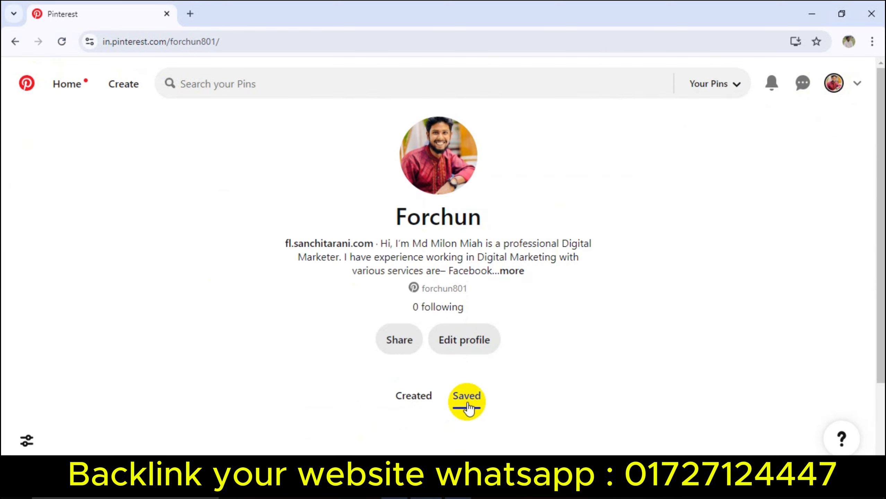
pyautogui.scroll(-3, 254, 392)
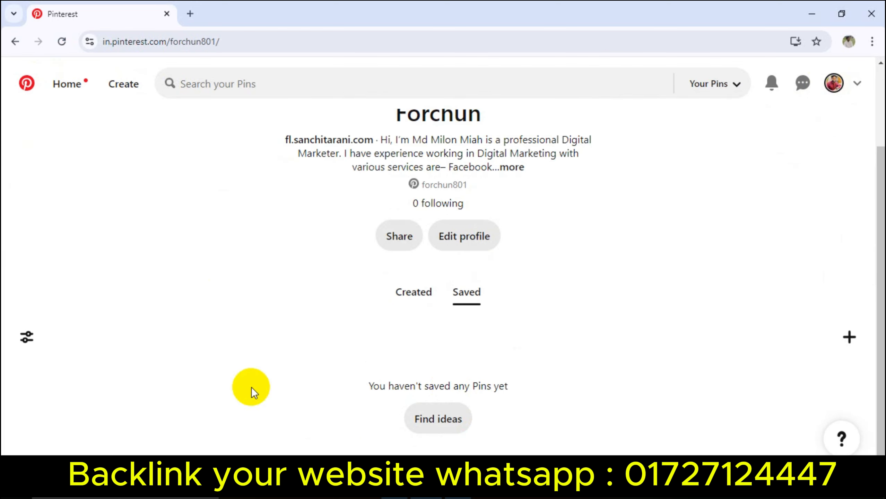
pyautogui.click(61, 42)
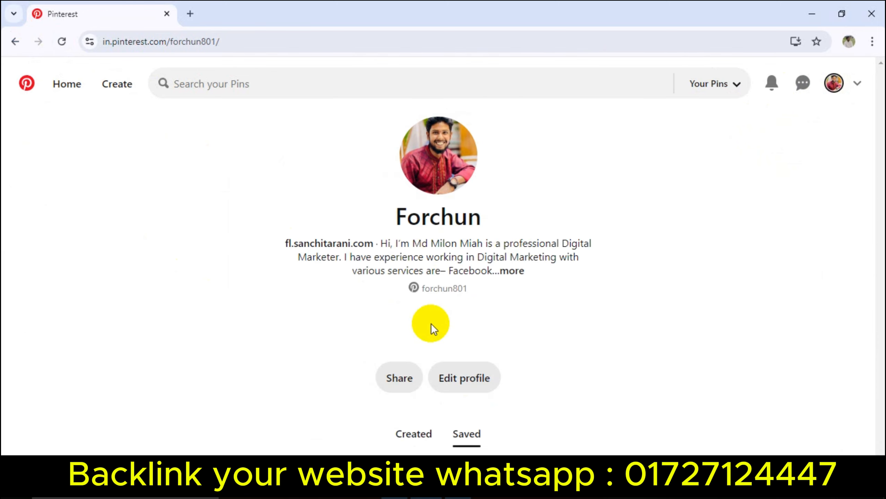
pyautogui.scroll(-3, 413, 327)
pyautogui.click(412, 290)
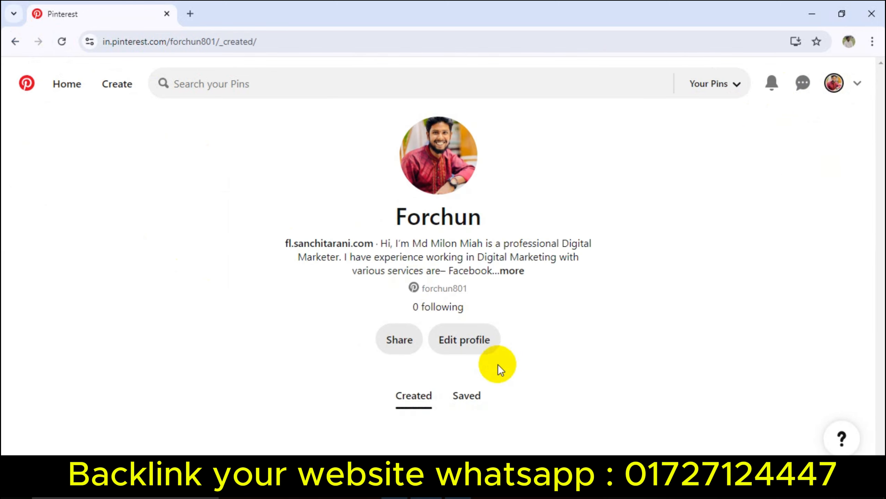
pyautogui.scroll(-3, 121, 423)
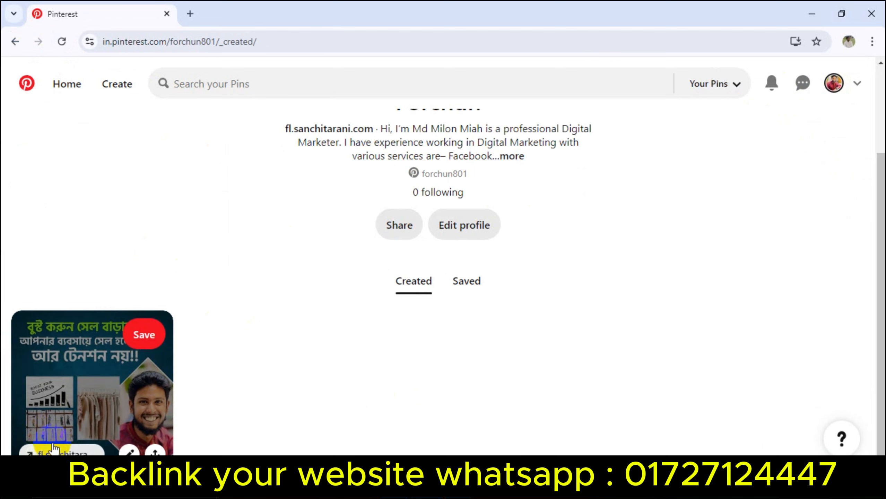
pyautogui.click(89, 406)
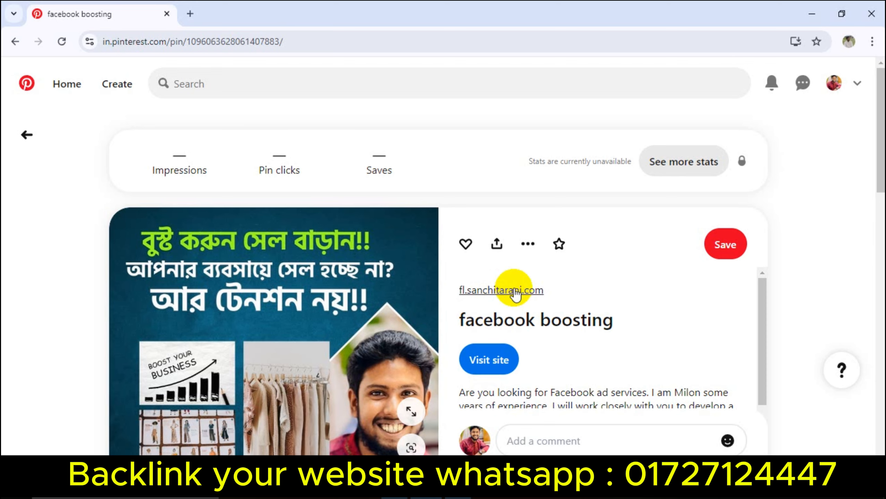
pyautogui.click(309, 41)
pyautogui.hotkey('ctrl', 'c')
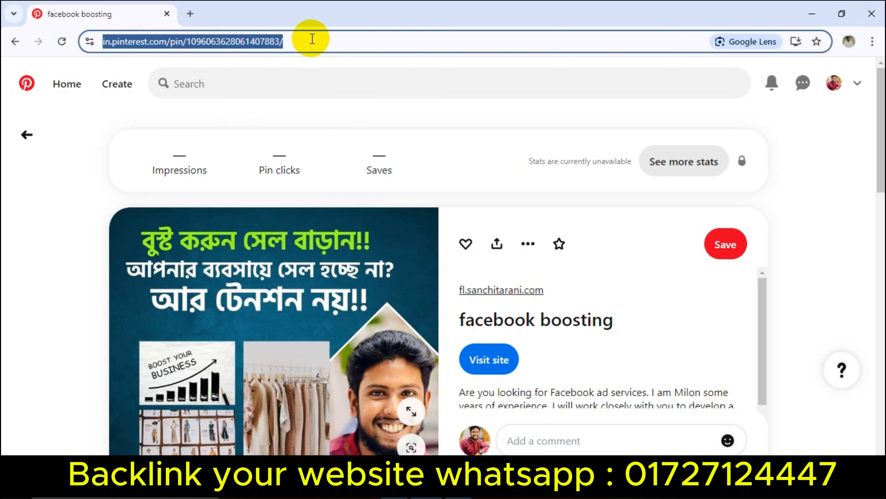
# Step: Paste the pin URL into cell B3 of a new blank Google Sheets spreadsheet
pyautogui.click(190, 13)
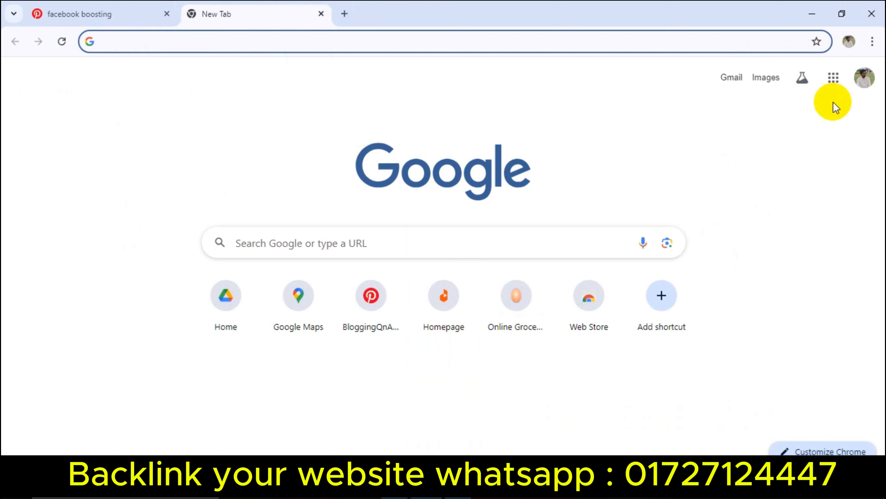
pyautogui.click(833, 77)
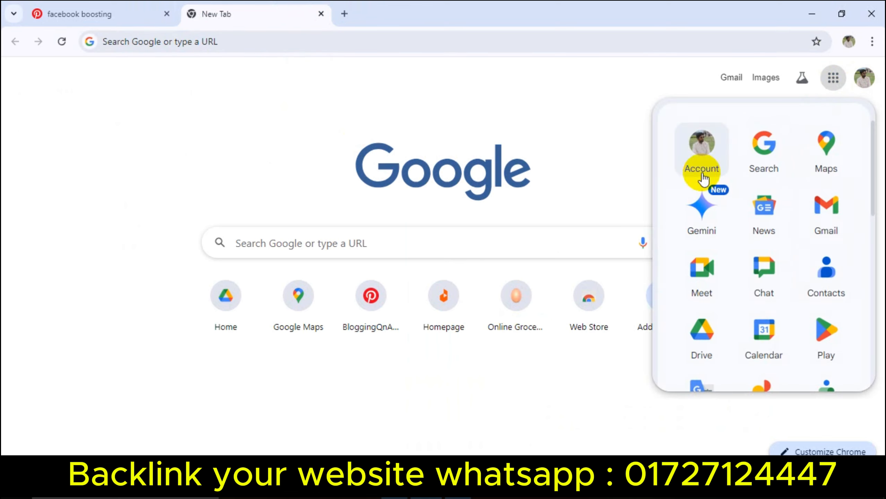
pyautogui.scroll(-6, 794, 300)
pyautogui.click(814, 300)
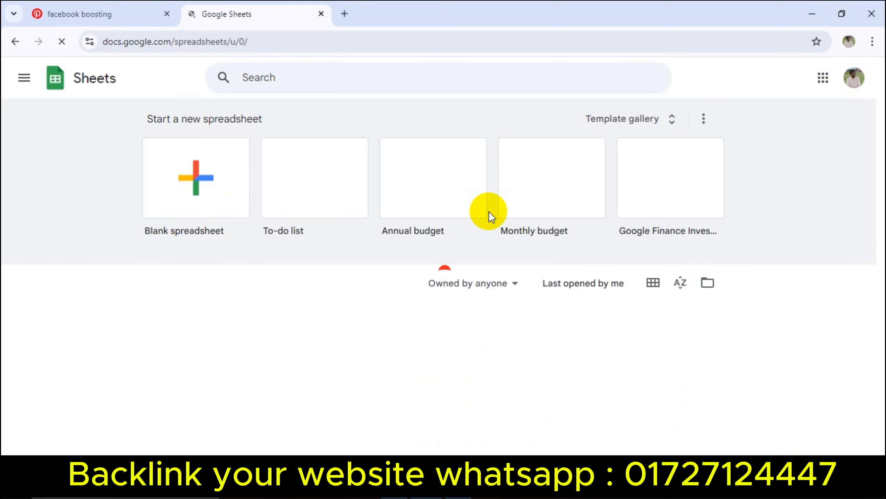
pyautogui.click(181, 189)
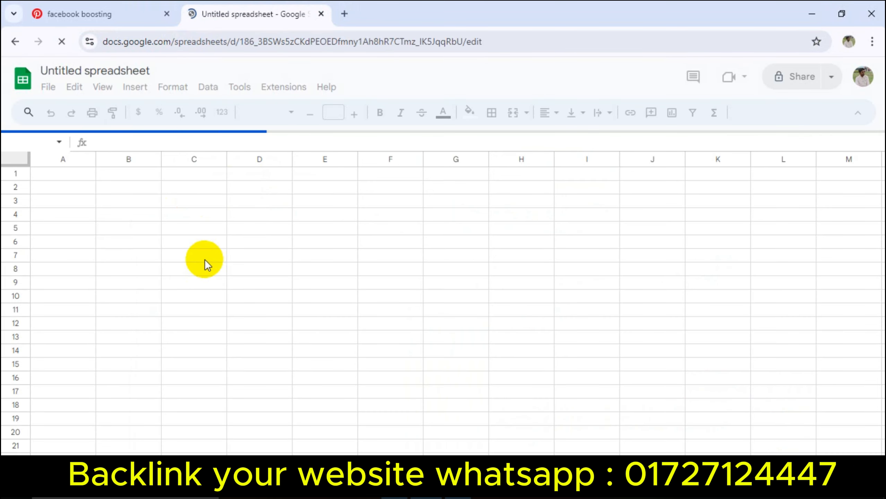
pyautogui.click(113, 201)
pyautogui.hotkey('ctrl', 'v')
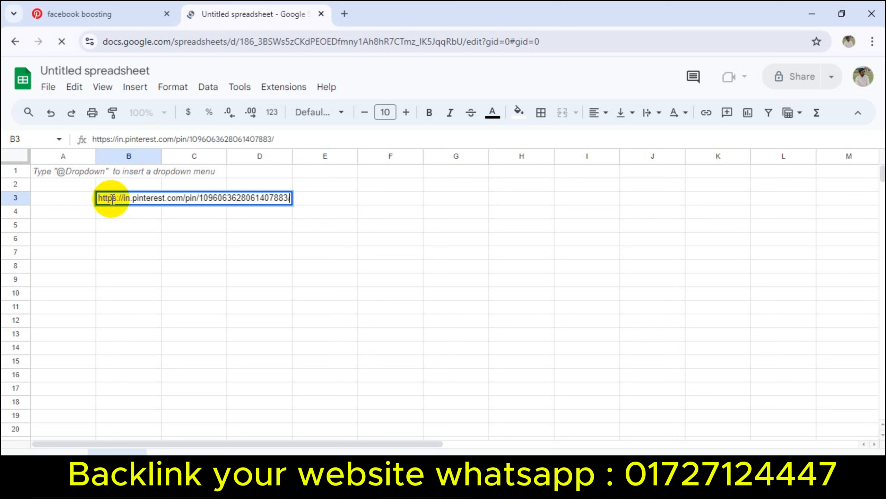
pyautogui.click(221, 264)
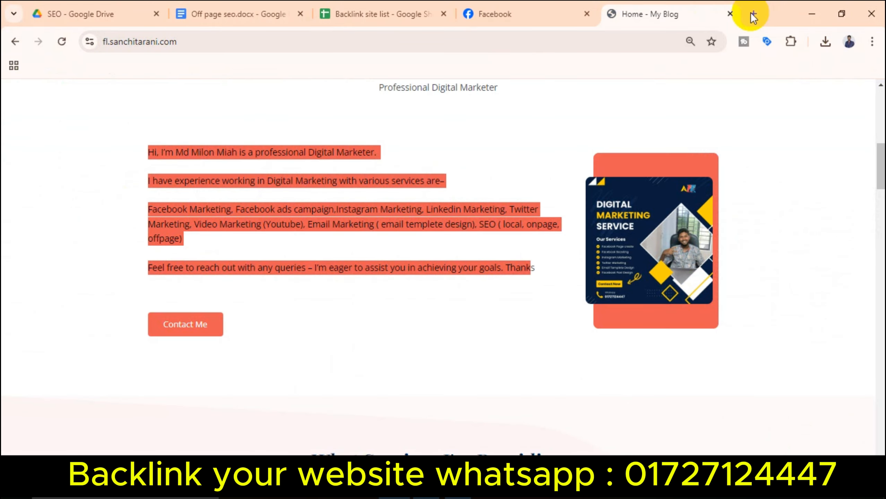
# Step: Load the published pin's page by pasting its URL into a new tab
pyautogui.click(753, 15)
pyautogui.click(503, 39)
pyautogui.hotkey('ctrl', 'v')
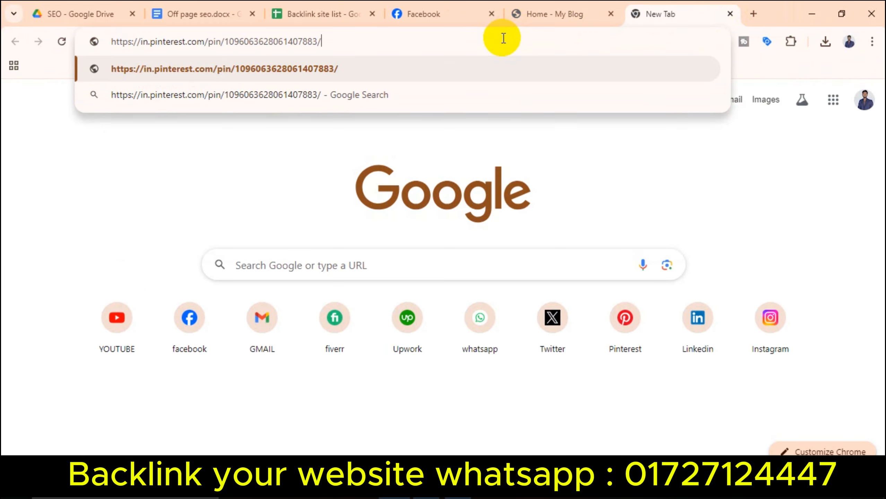
pyautogui.press('Return')
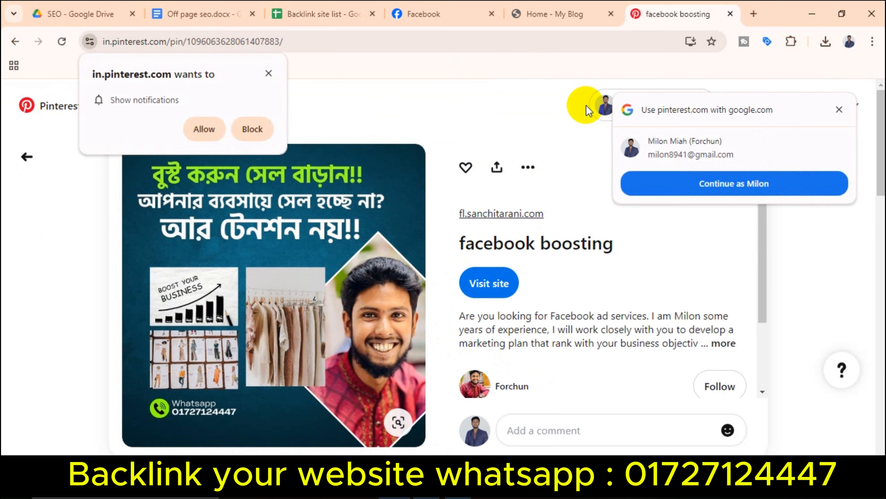
# Step: Open Pinterest in another tab, block its notification request, and view the Created pins
pyautogui.click(753, 13)
pyautogui.click(626, 335)
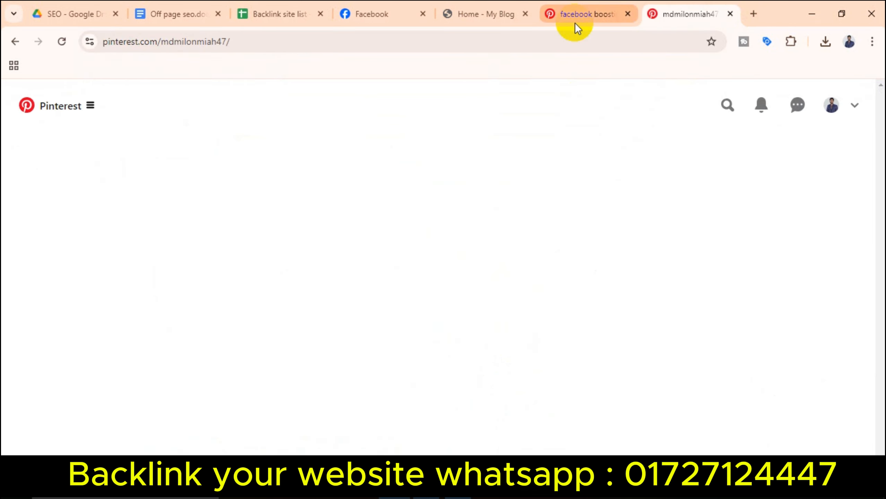
pyautogui.scroll(-2, 425, 277)
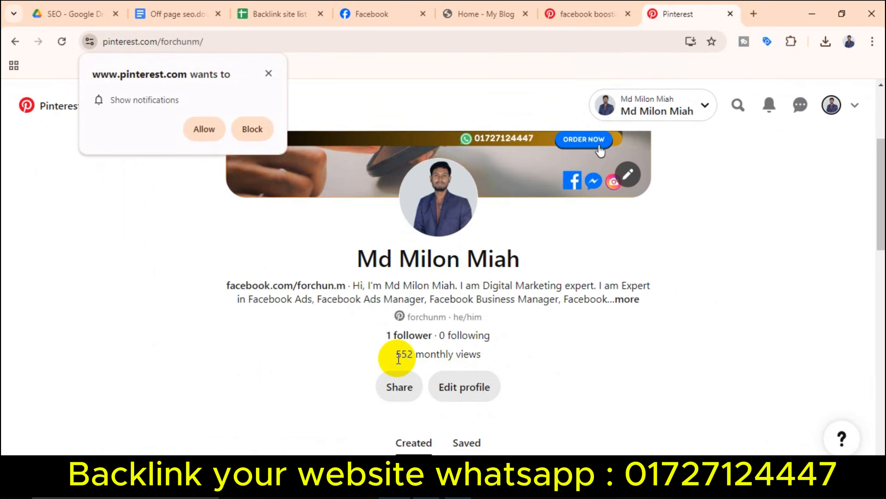
pyautogui.moveTo(486, 360); pyautogui.dragTo(389, 360)
pyautogui.click(445, 351)
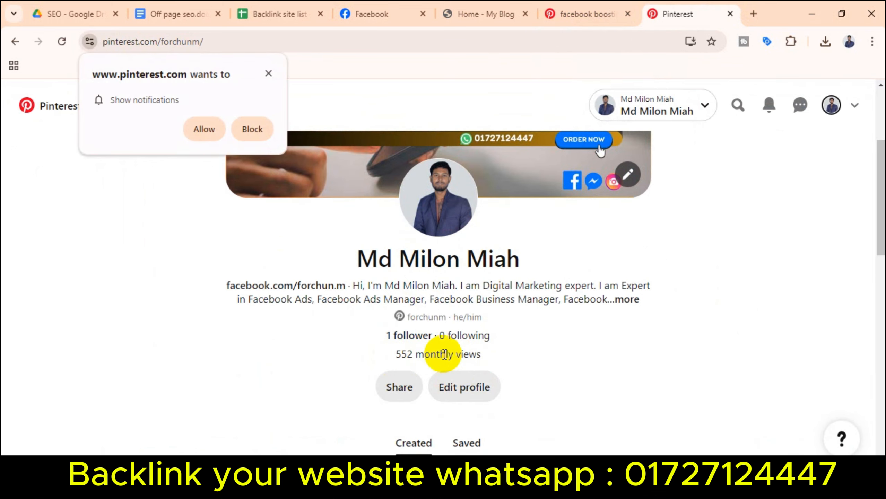
pyautogui.click(261, 130)
pyautogui.scroll(-8, 406, 346)
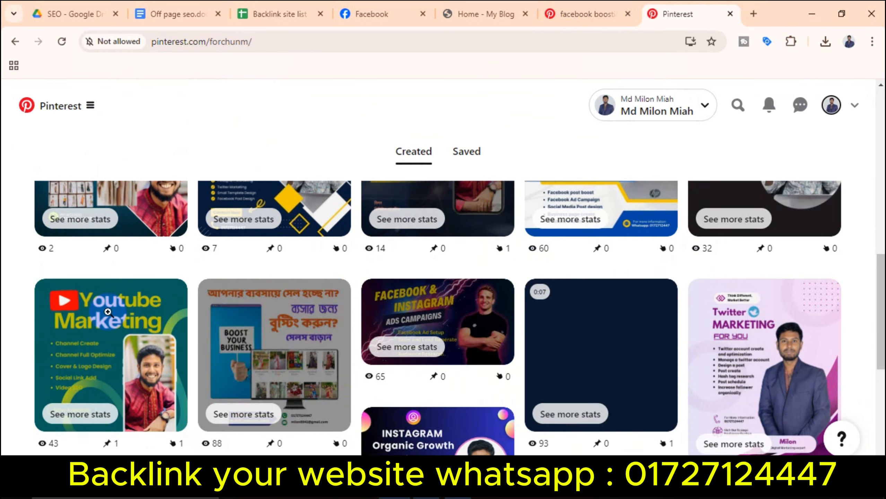
pyautogui.scroll(1, 242, 362)
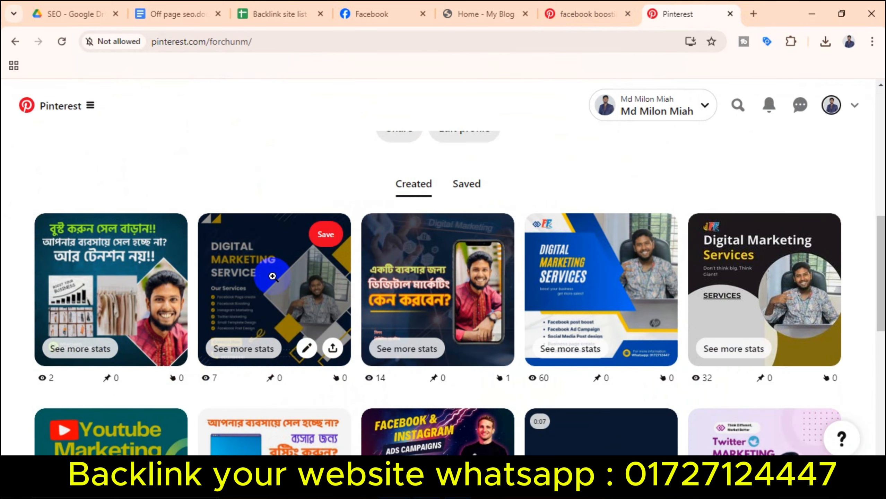